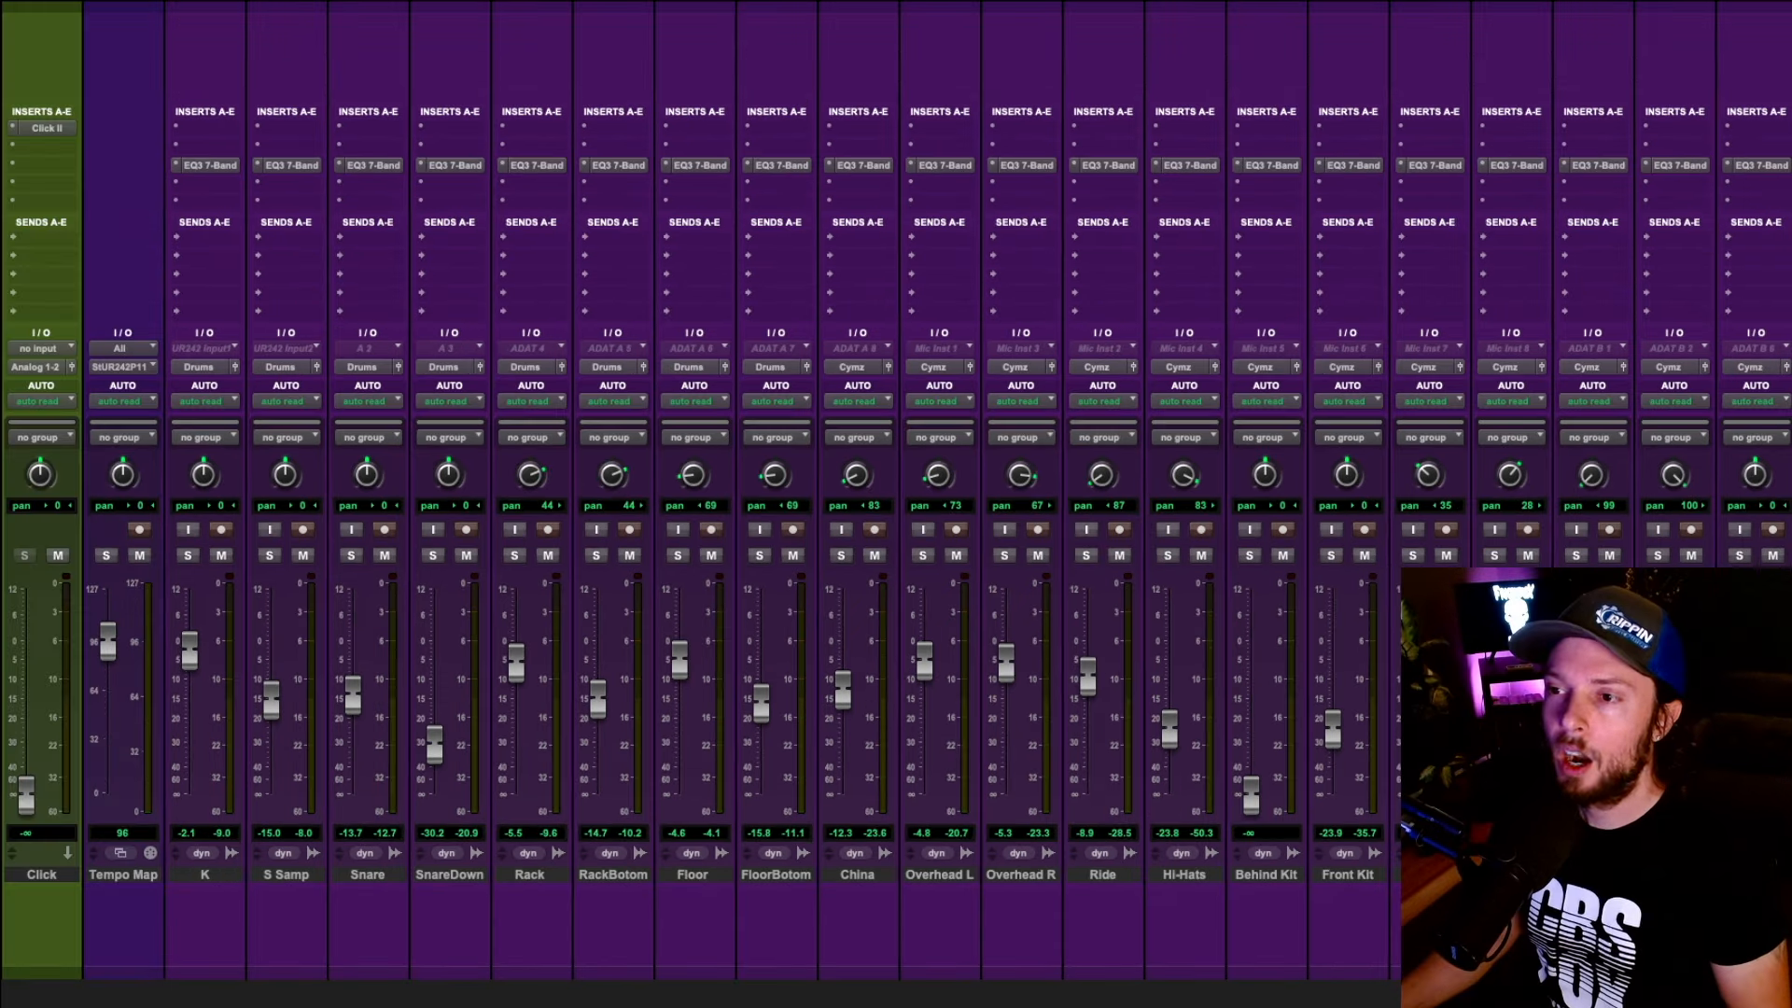
Play the mix and compare it with the EQ3 7-Band inserts bypassed and active across all tracks
alt+super+click(210, 166)
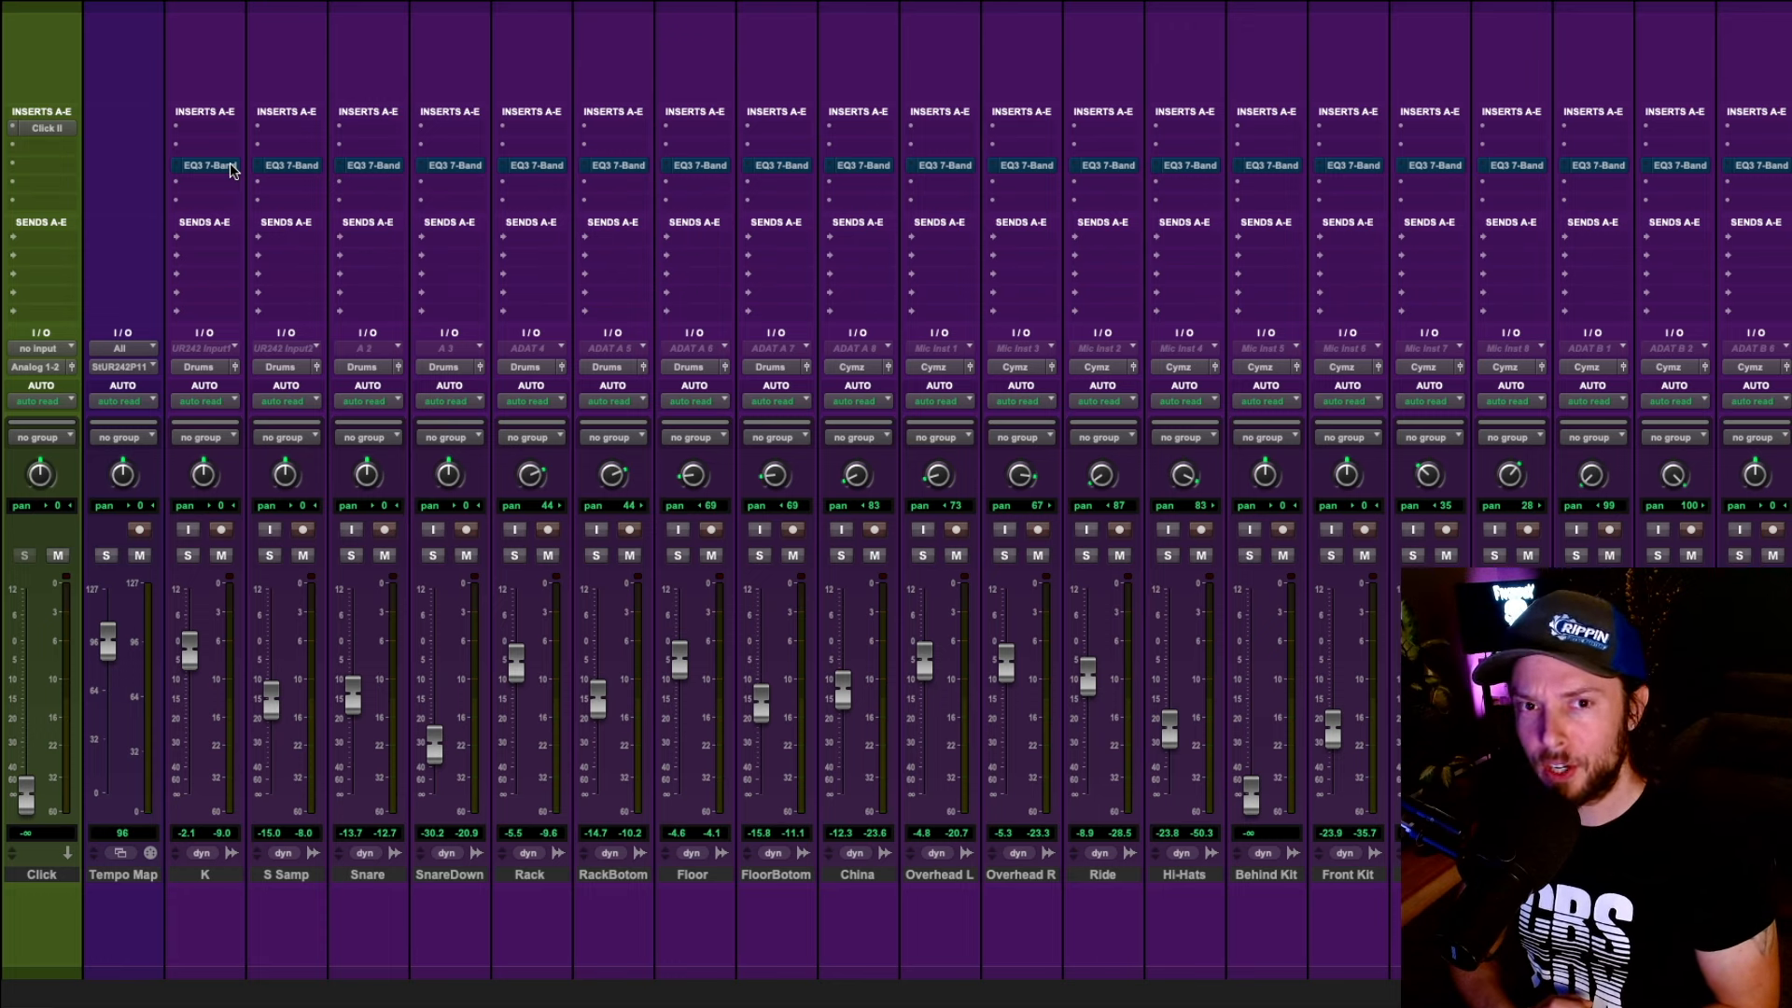
click(613, 874)
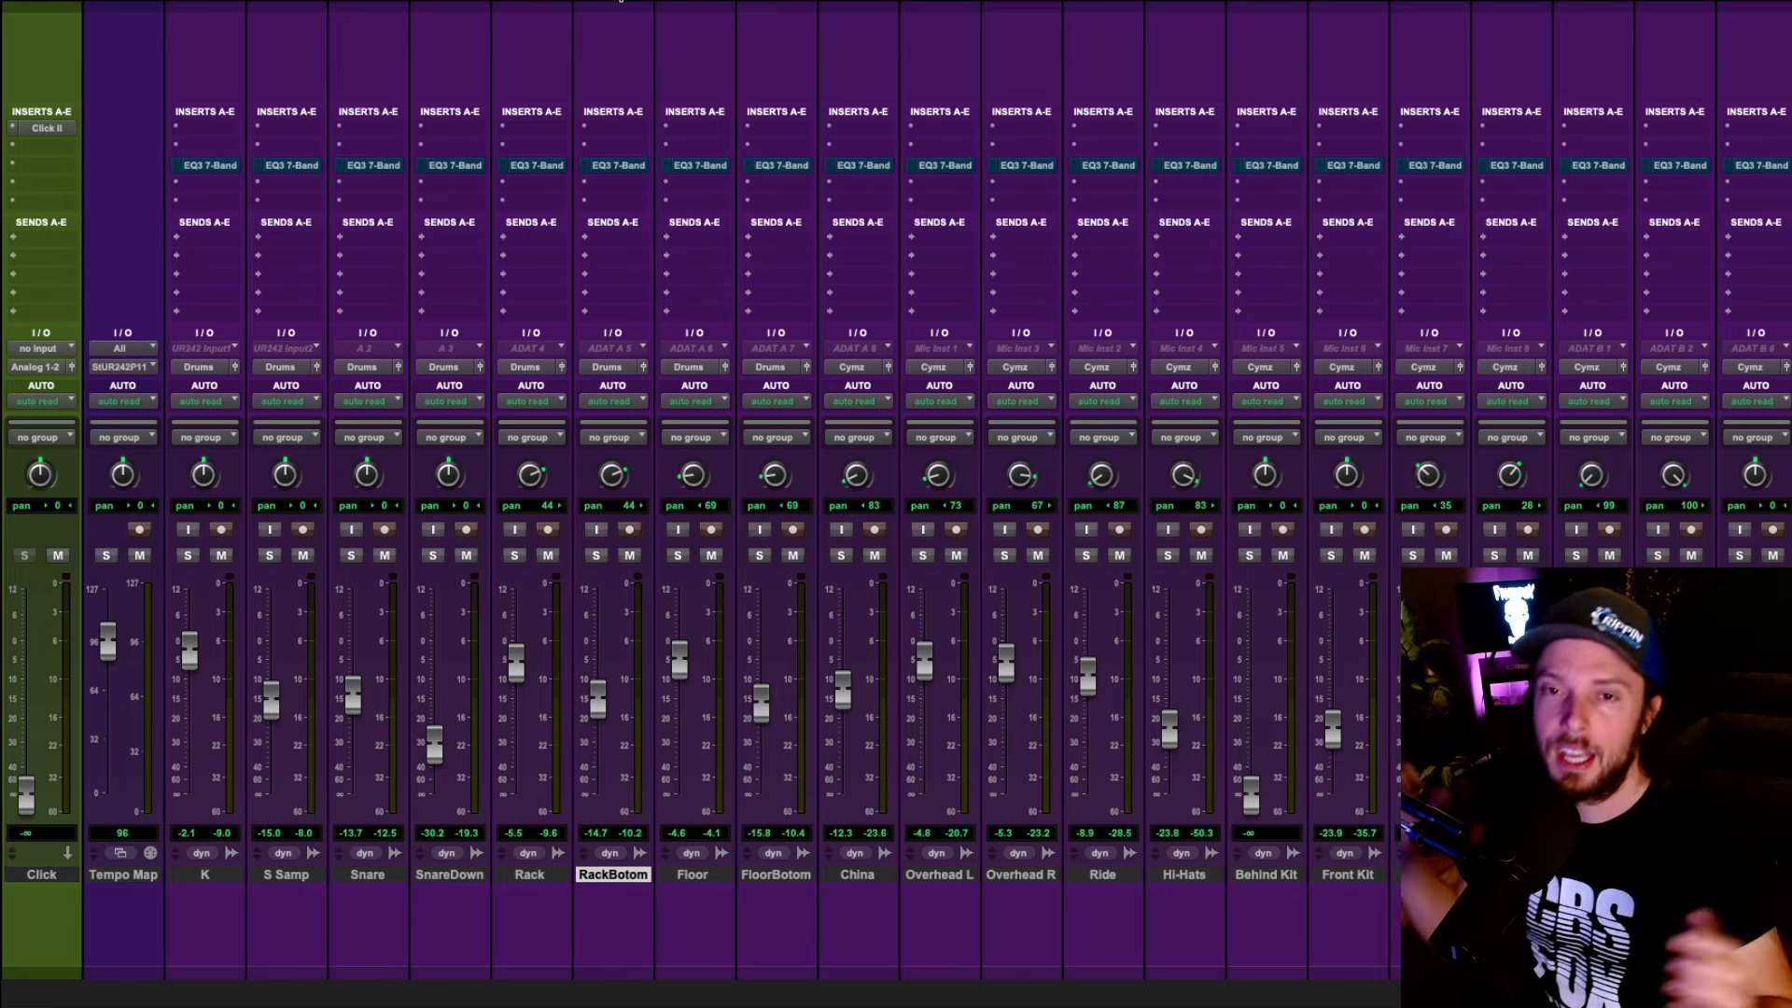
key(space)
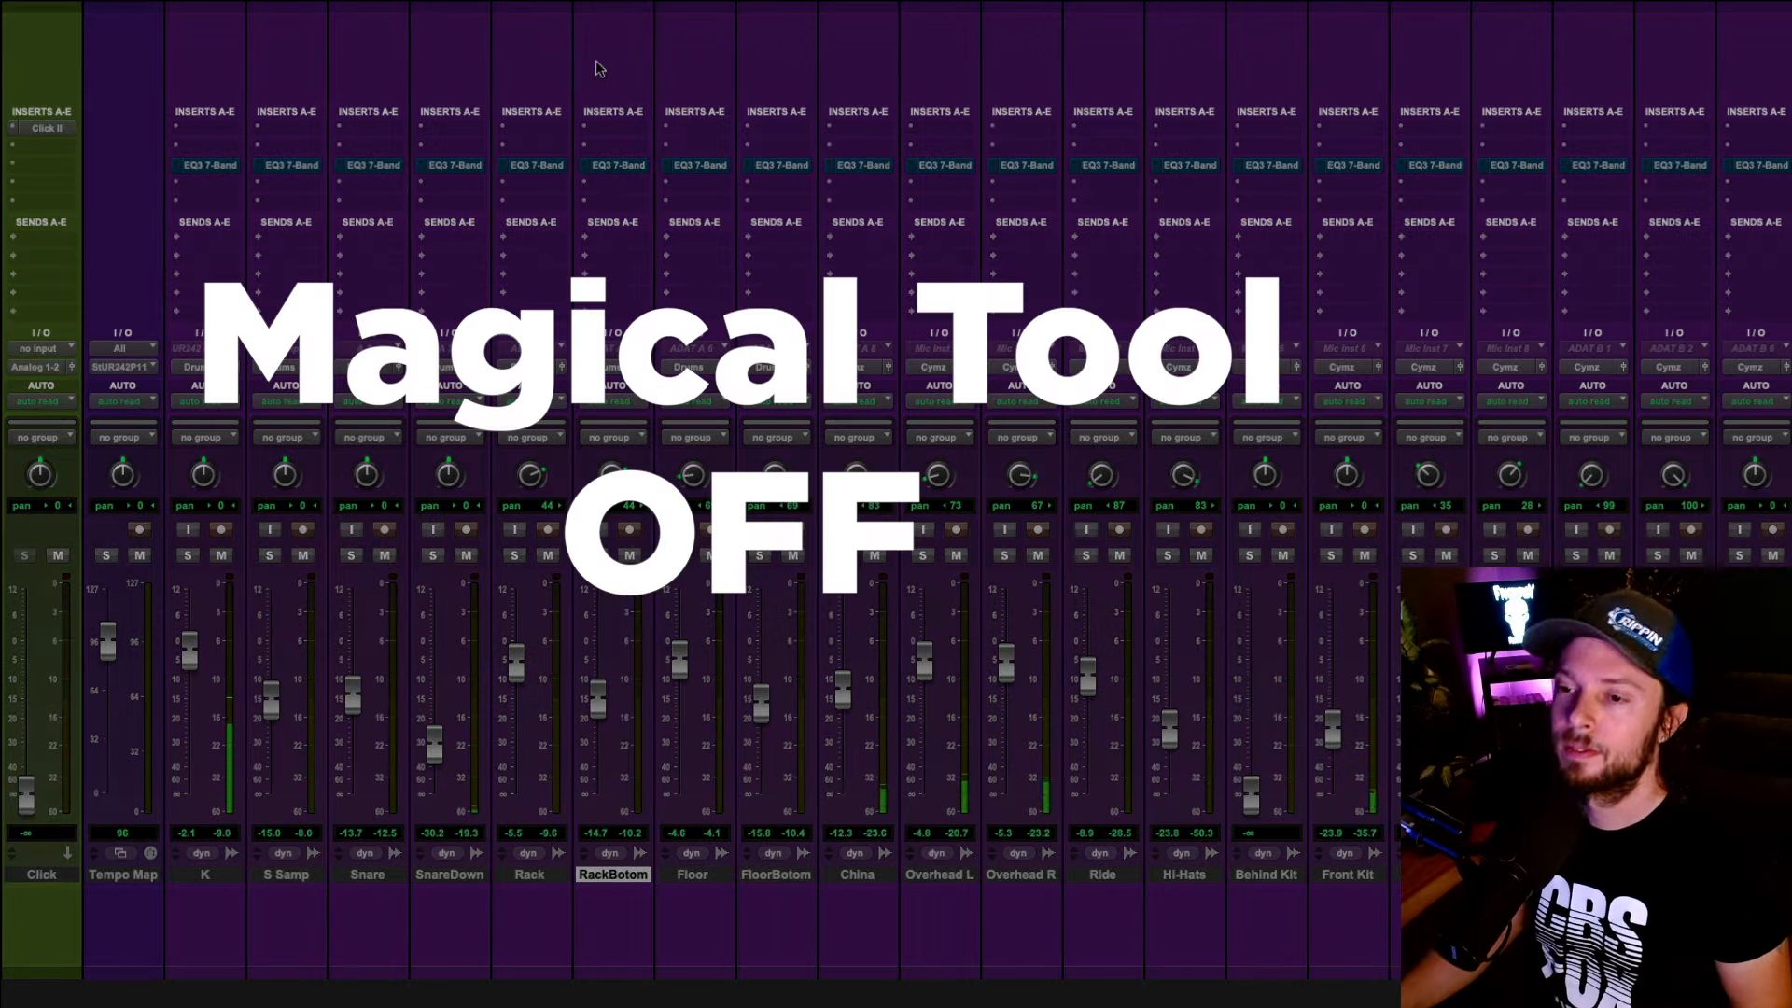
alt+super+click(197, 170)
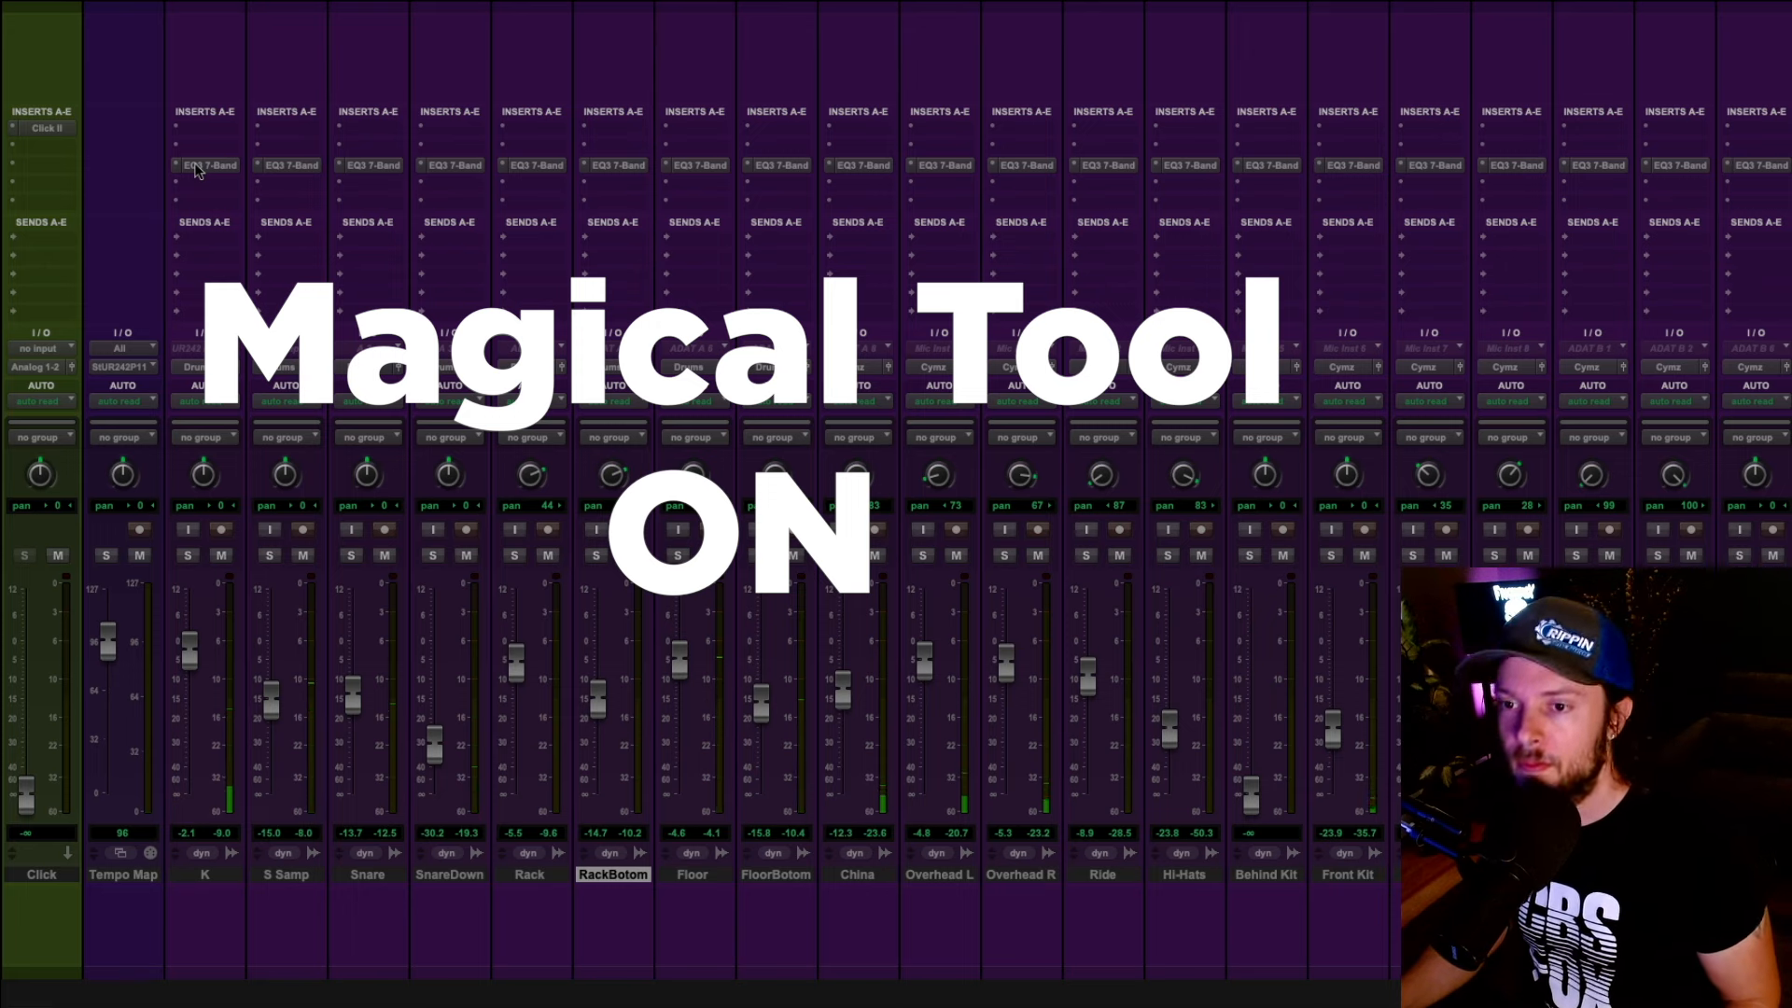
alt+super+click(198, 166)
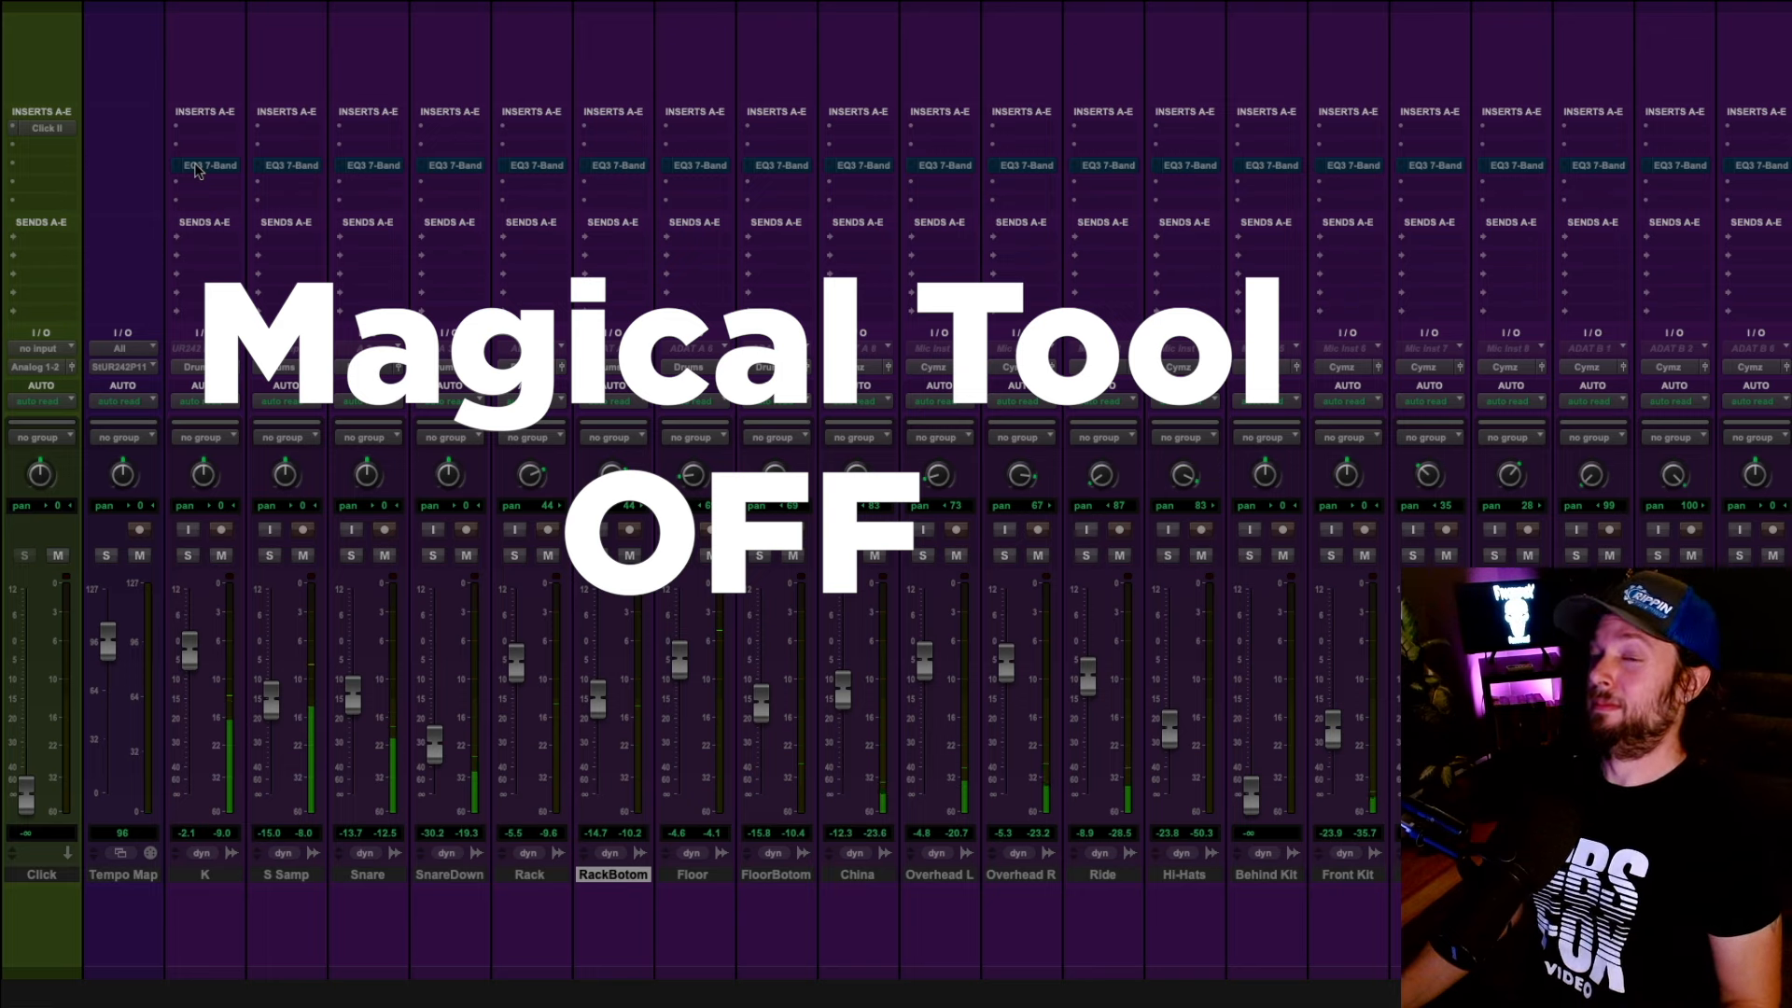
alt+super+click(196, 166)
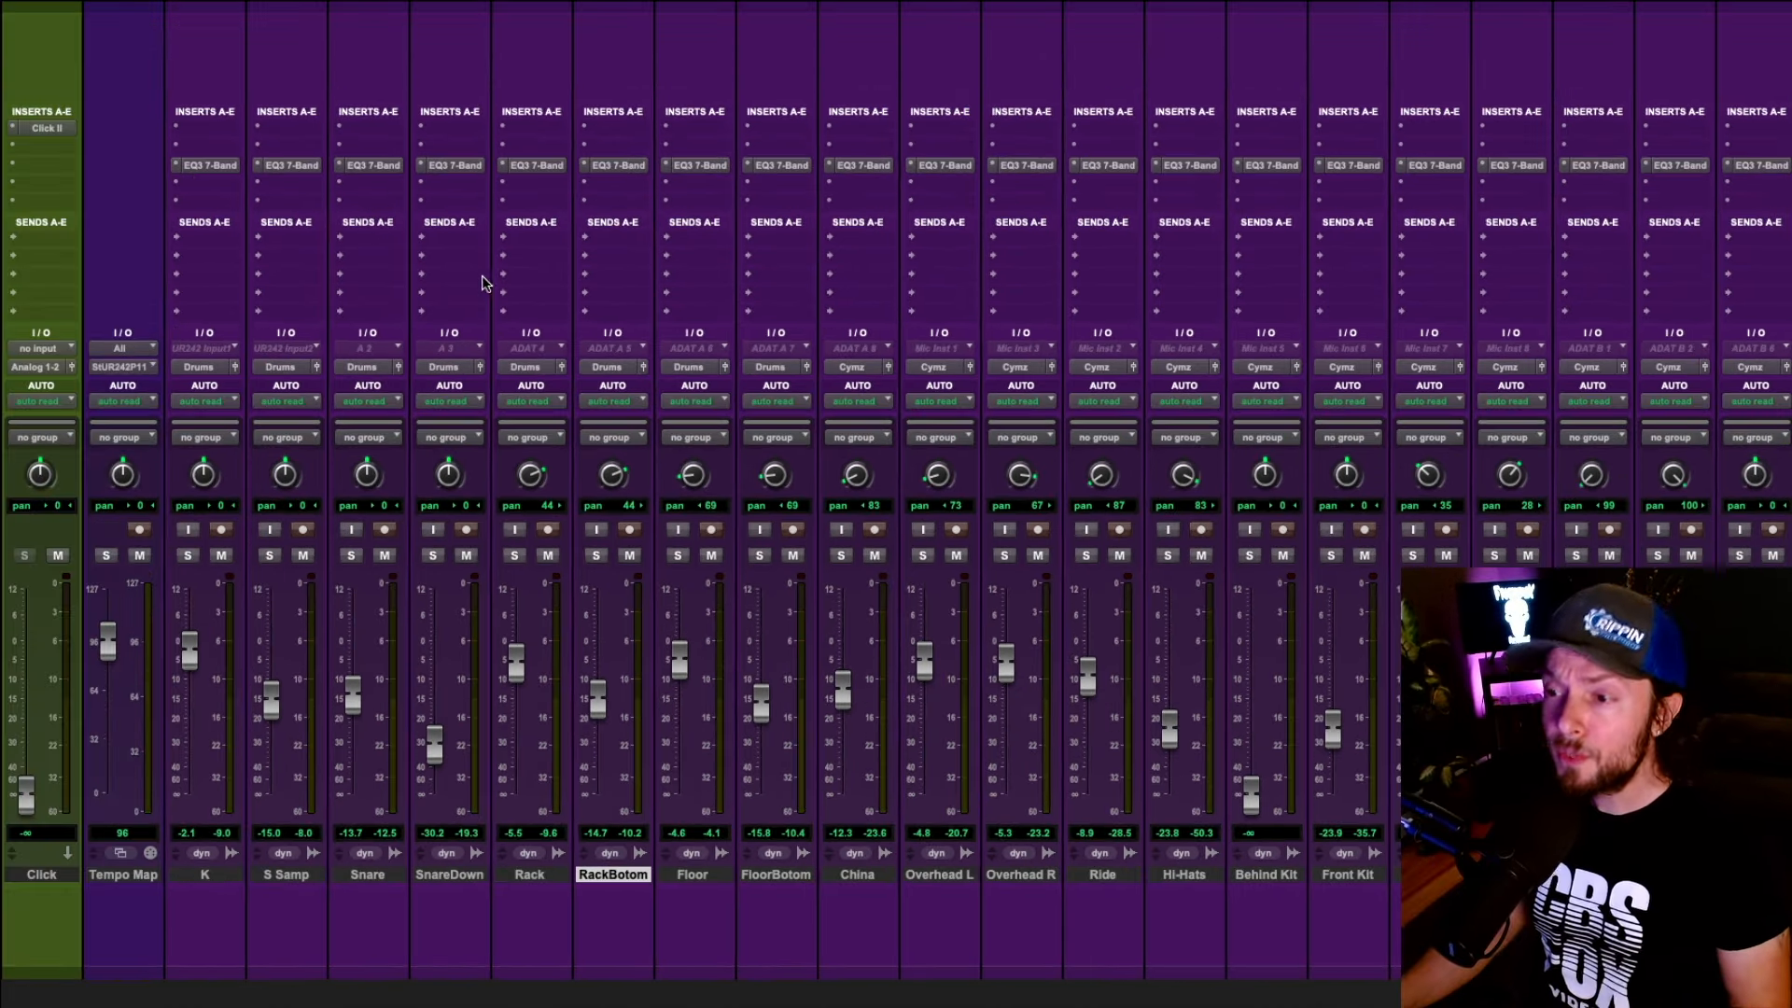
Select the Overhead L and Overhead R tracks and bypass their EQ3 7-Band inserts
scroll(520, 290, right, 3)
scroll(522, 292, right, 3)
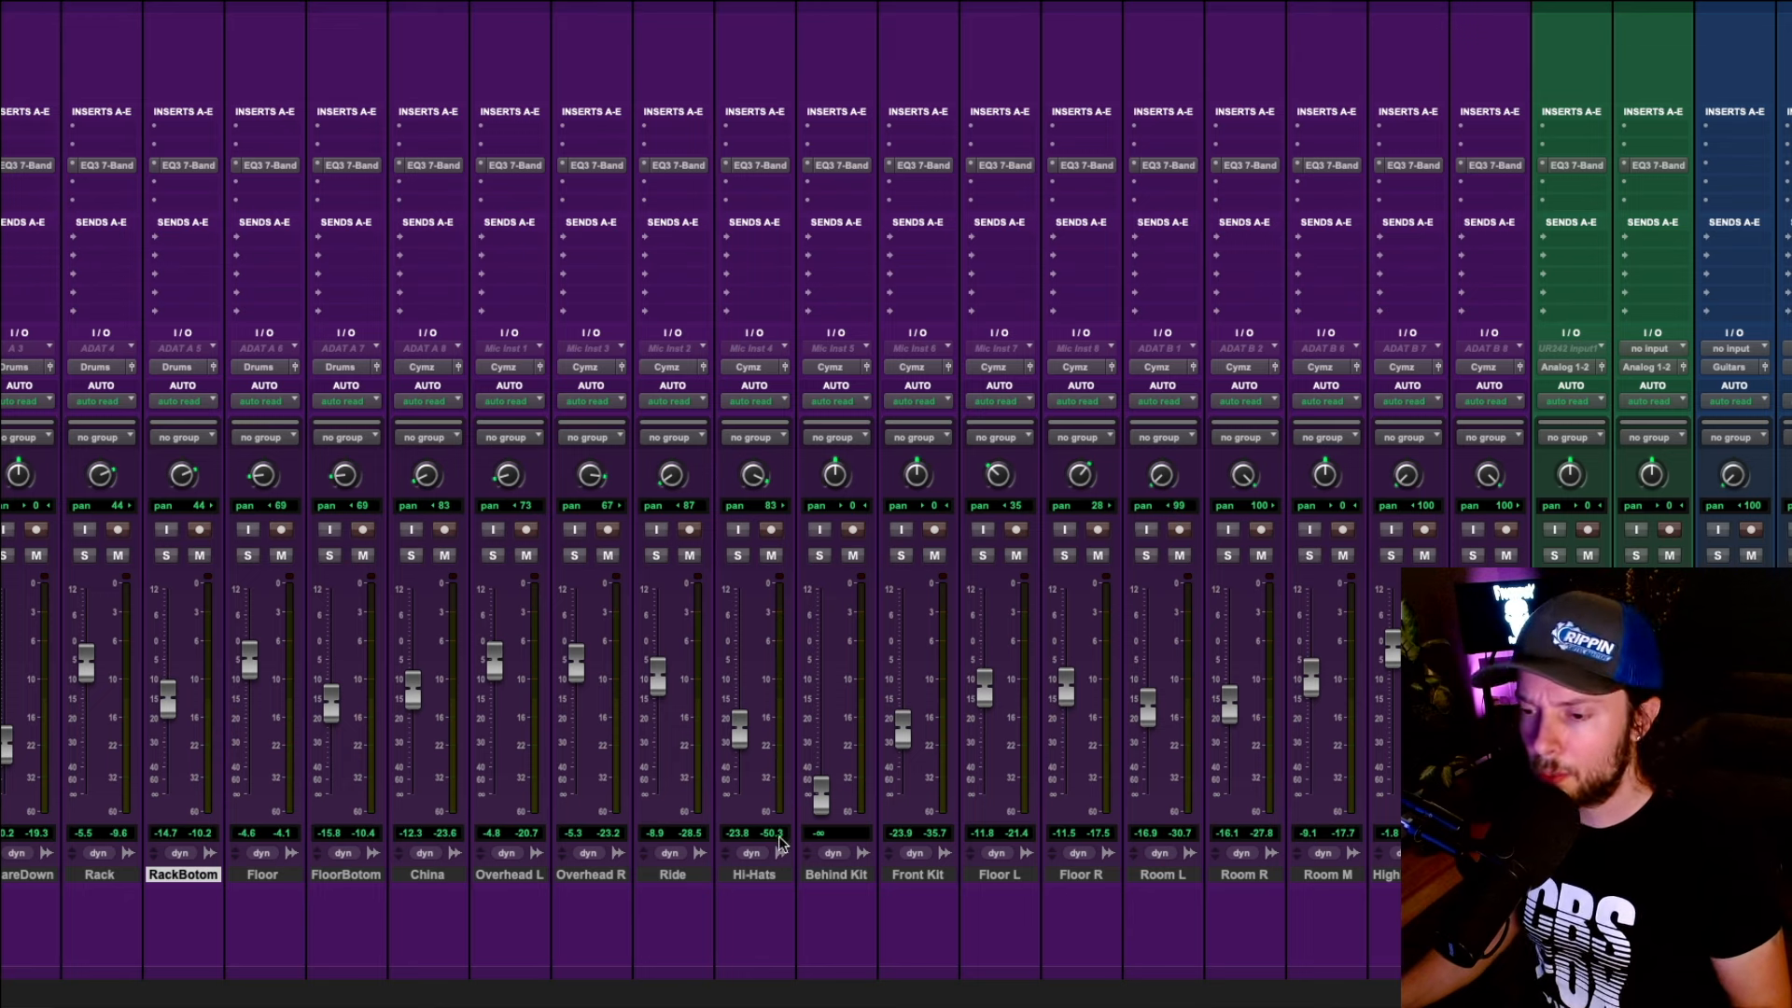
click(516, 875)
shift+click(586, 876)
drag(538, 165, 595, 171)
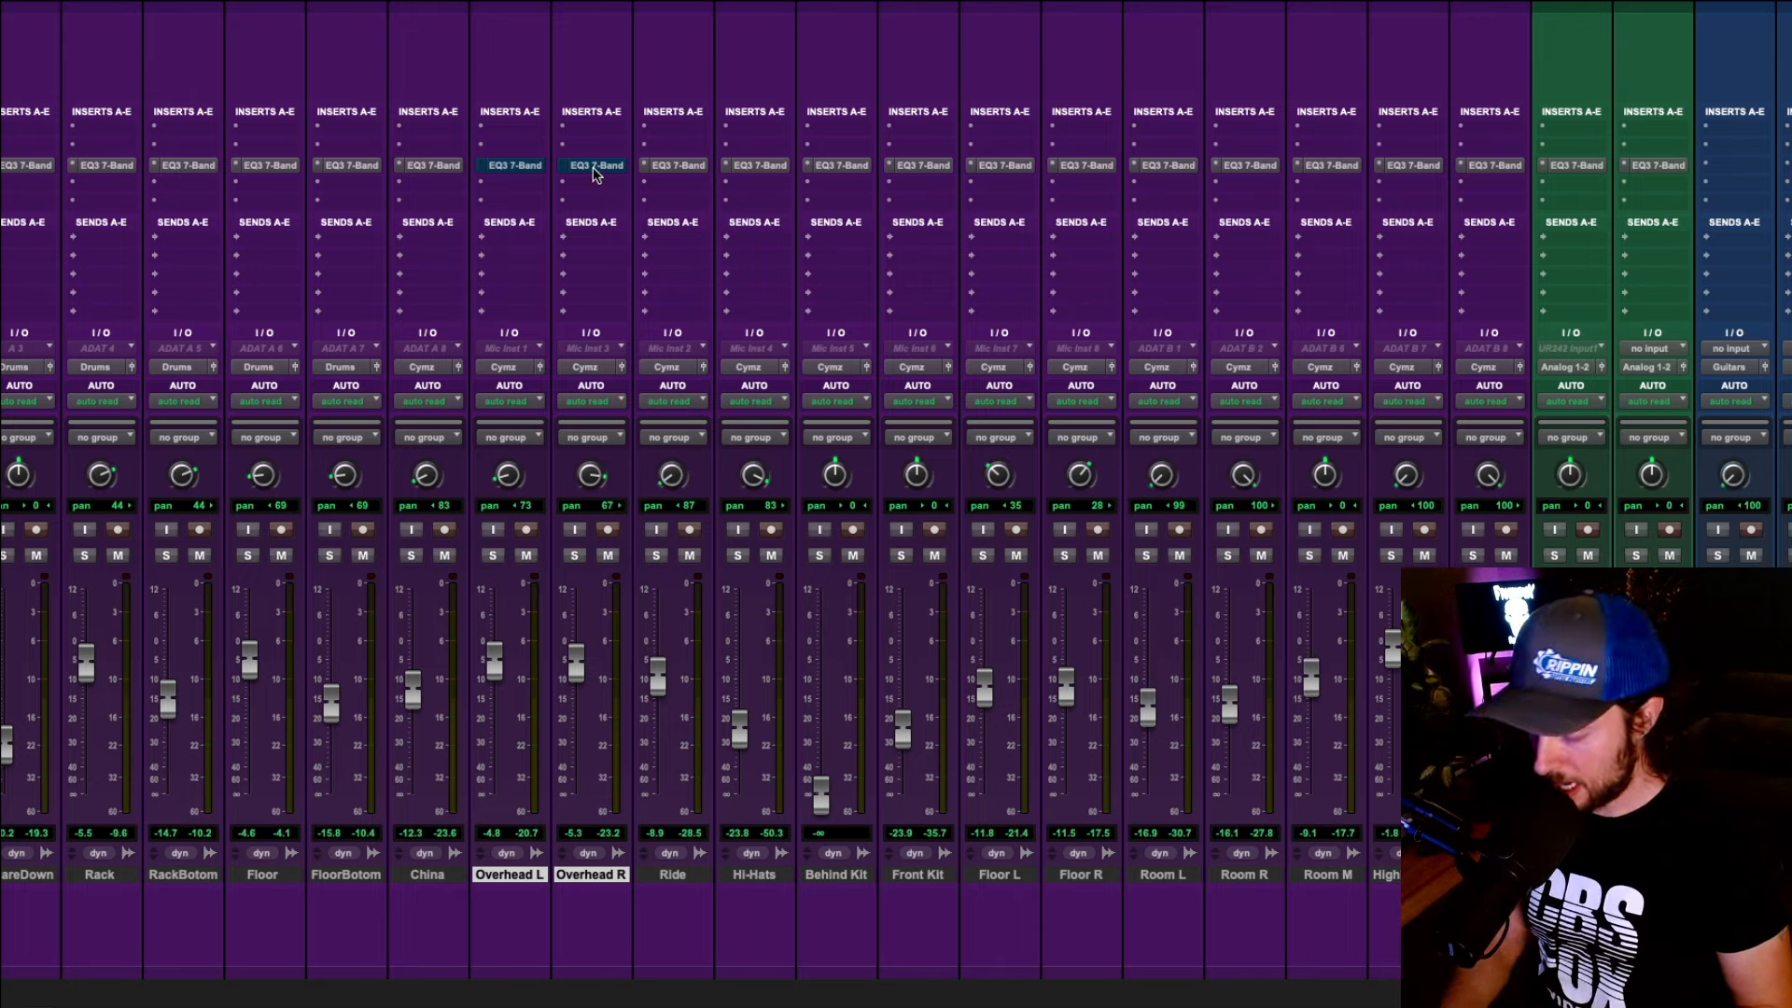
key(ctrl+equal)
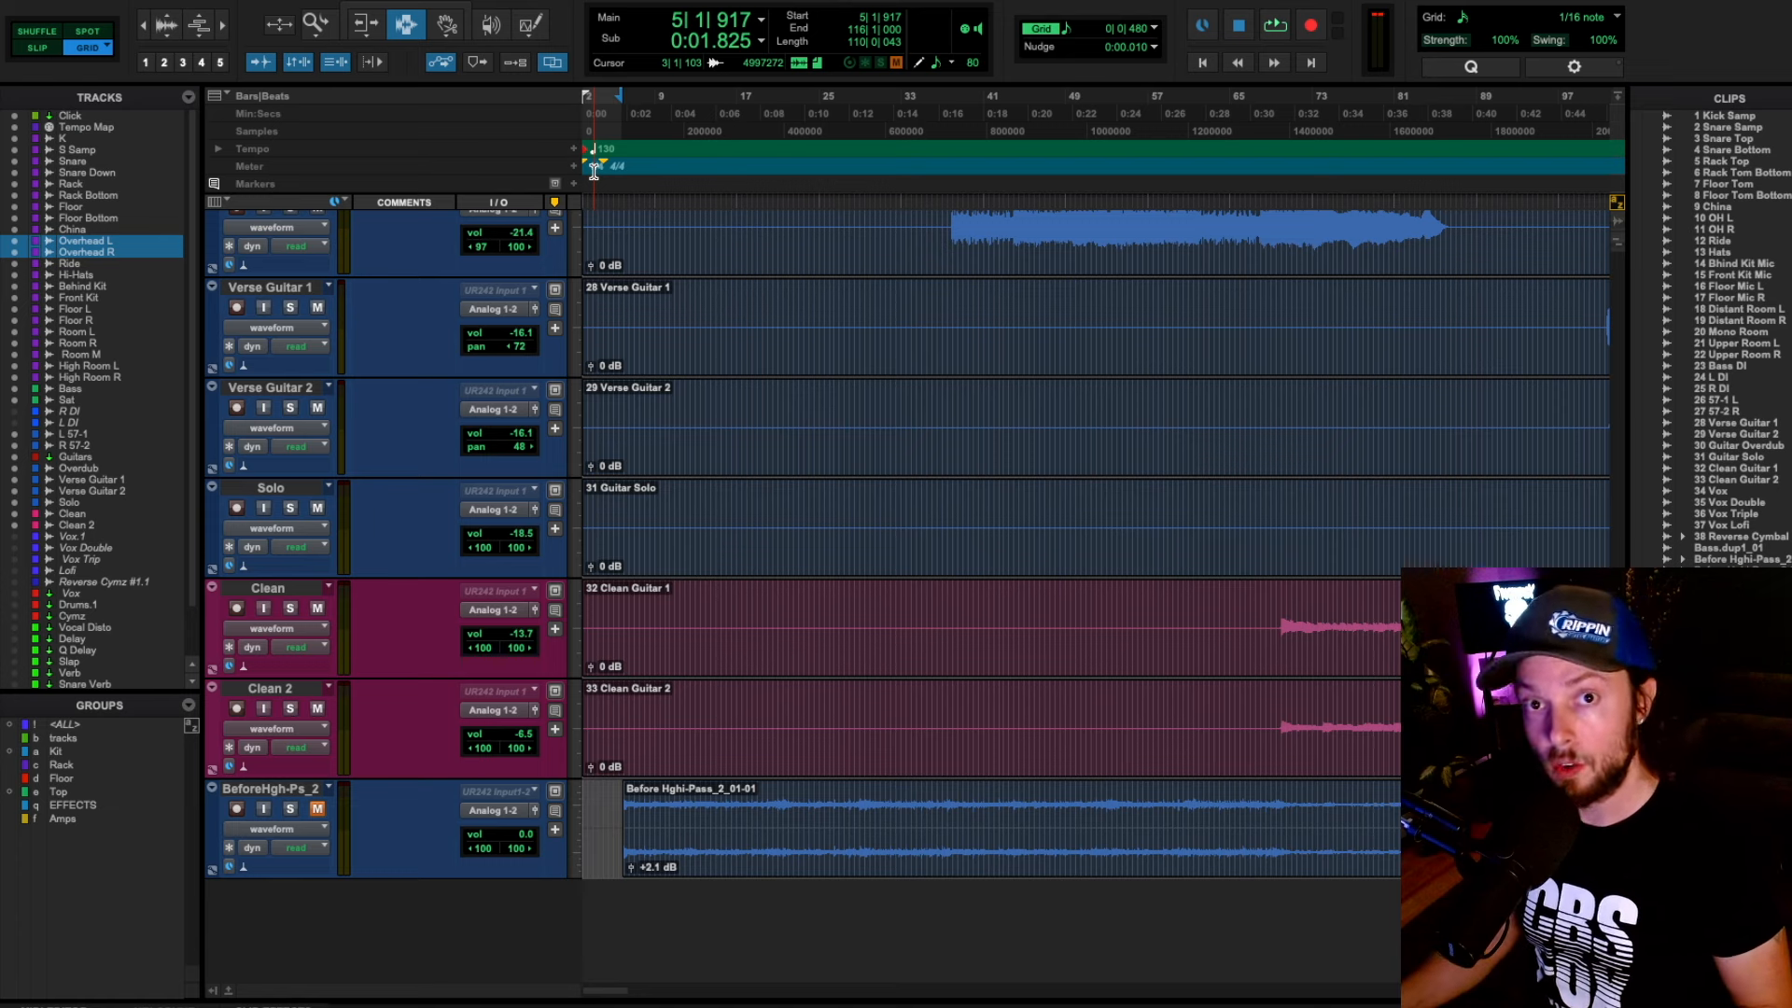
key(ctrl+equal)
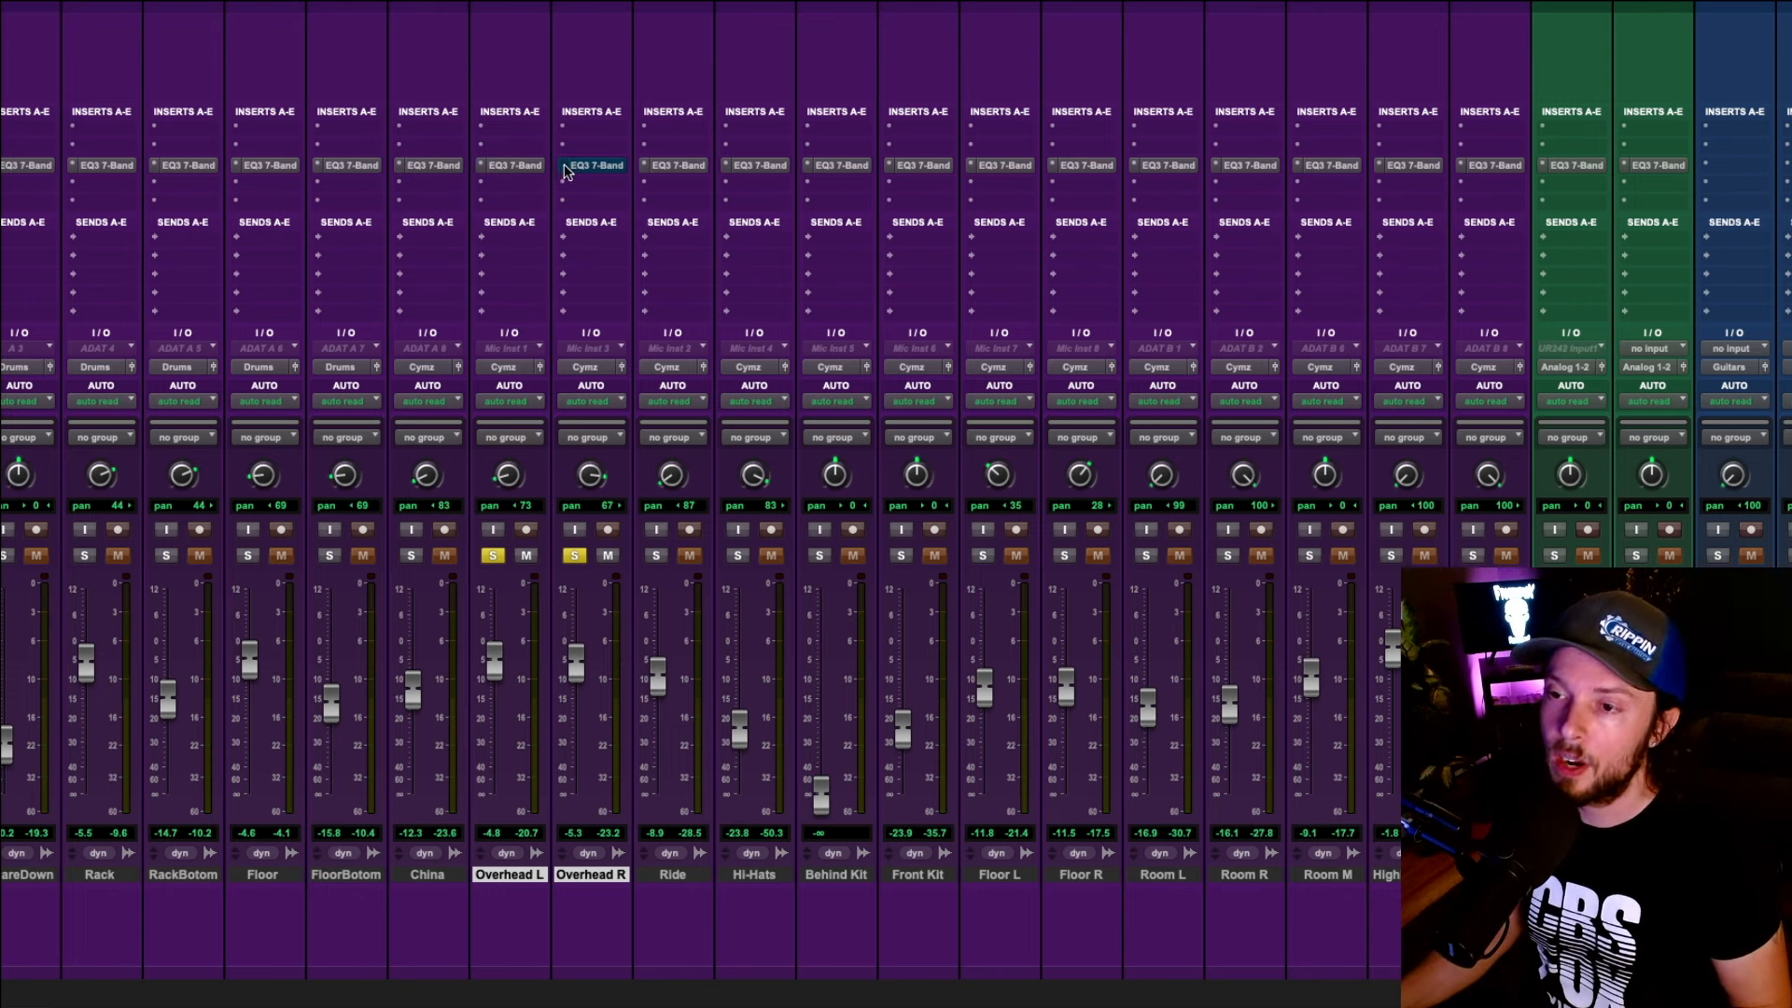
View the EQ3 7-Band on Overhead L, compare it bypassed and active, and close the plug-in window
click(514, 166)
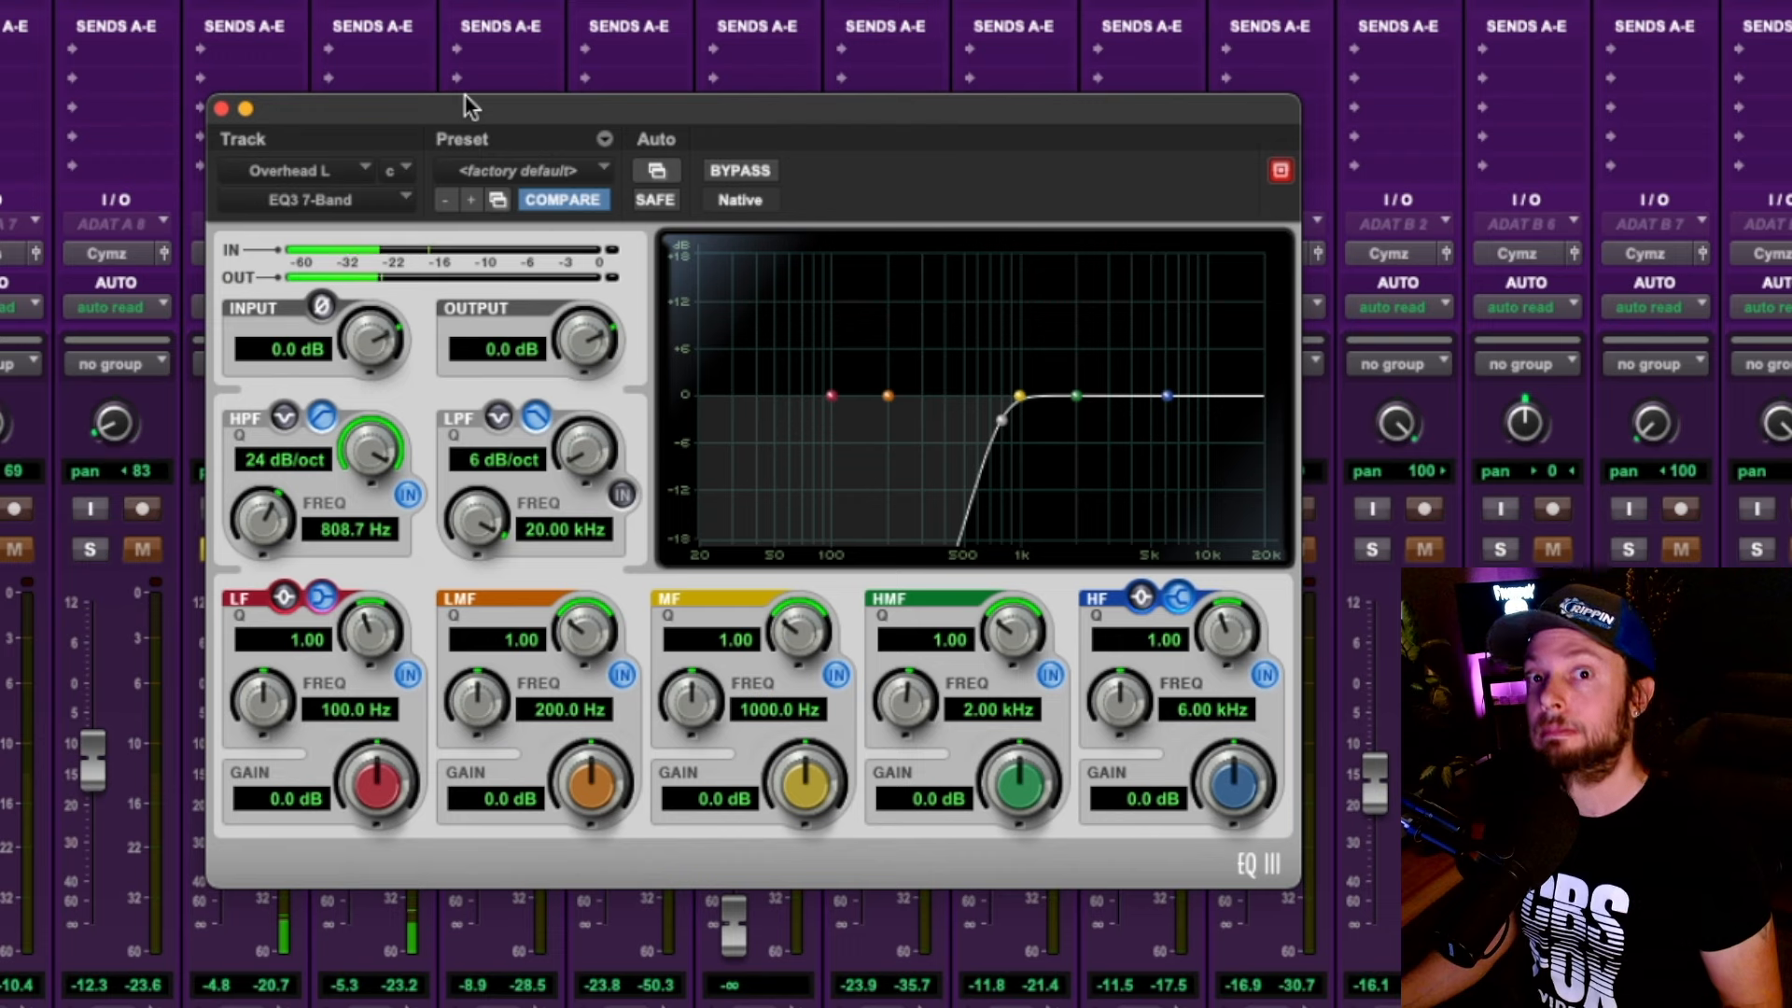
click(761, 172)
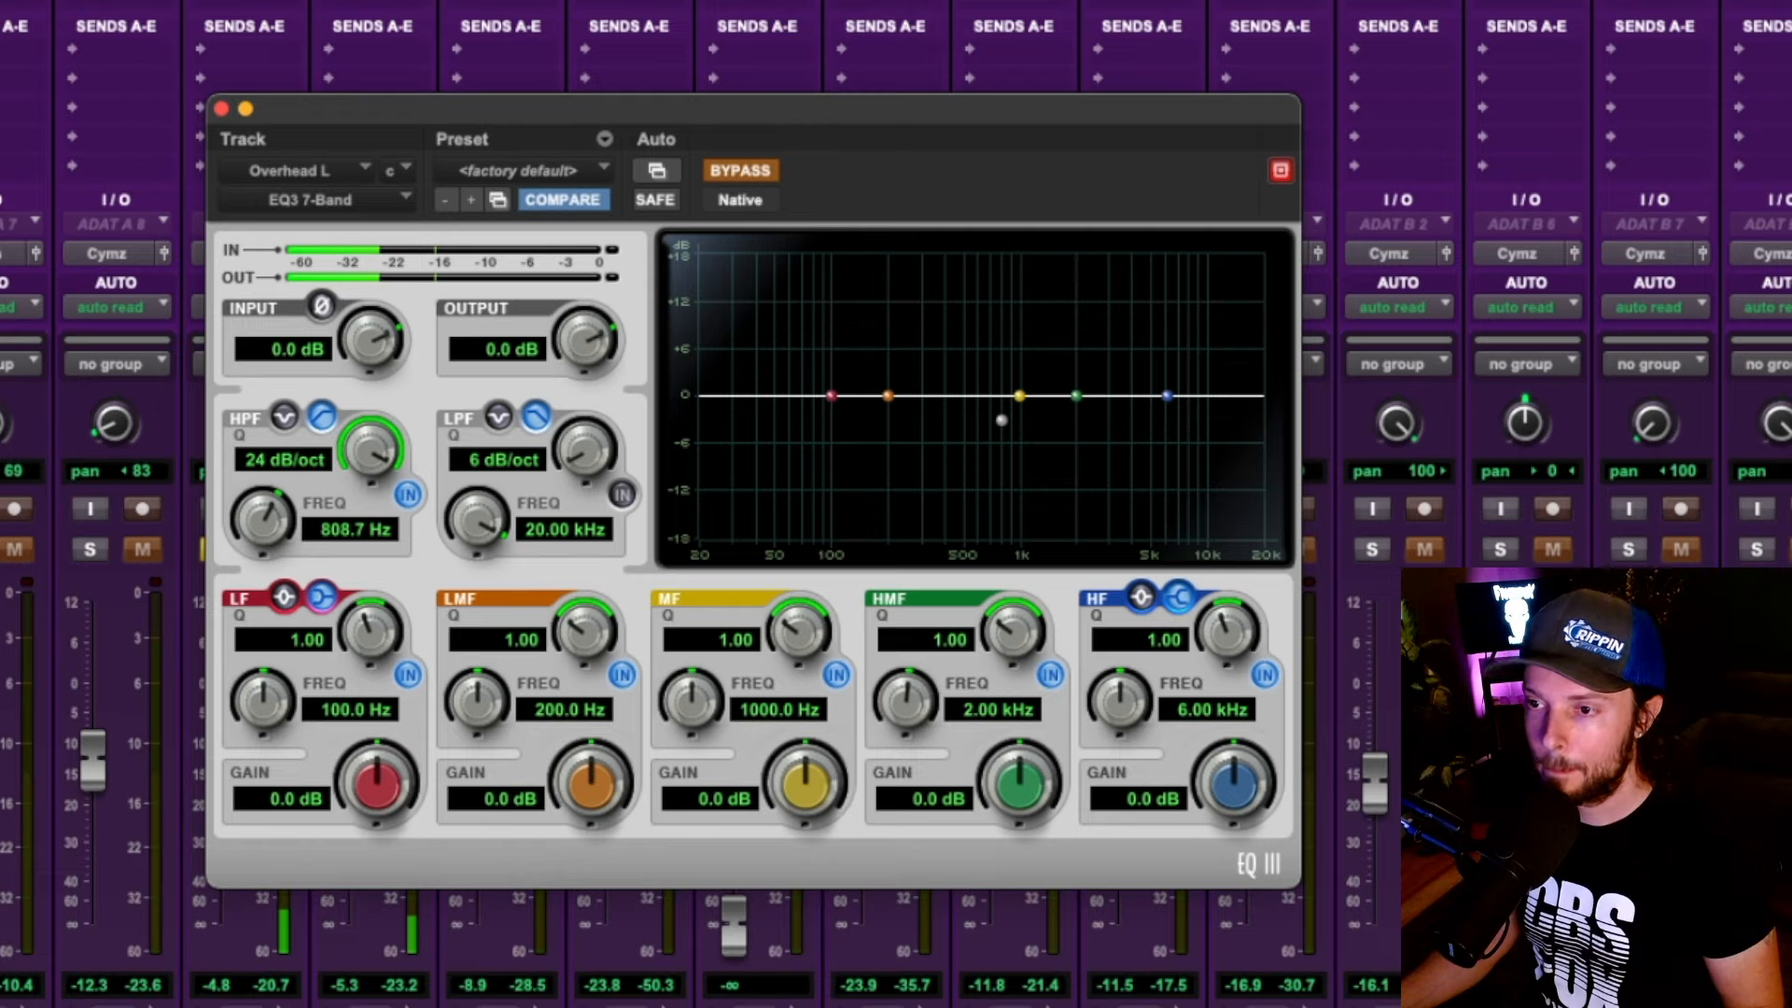
click(739, 170)
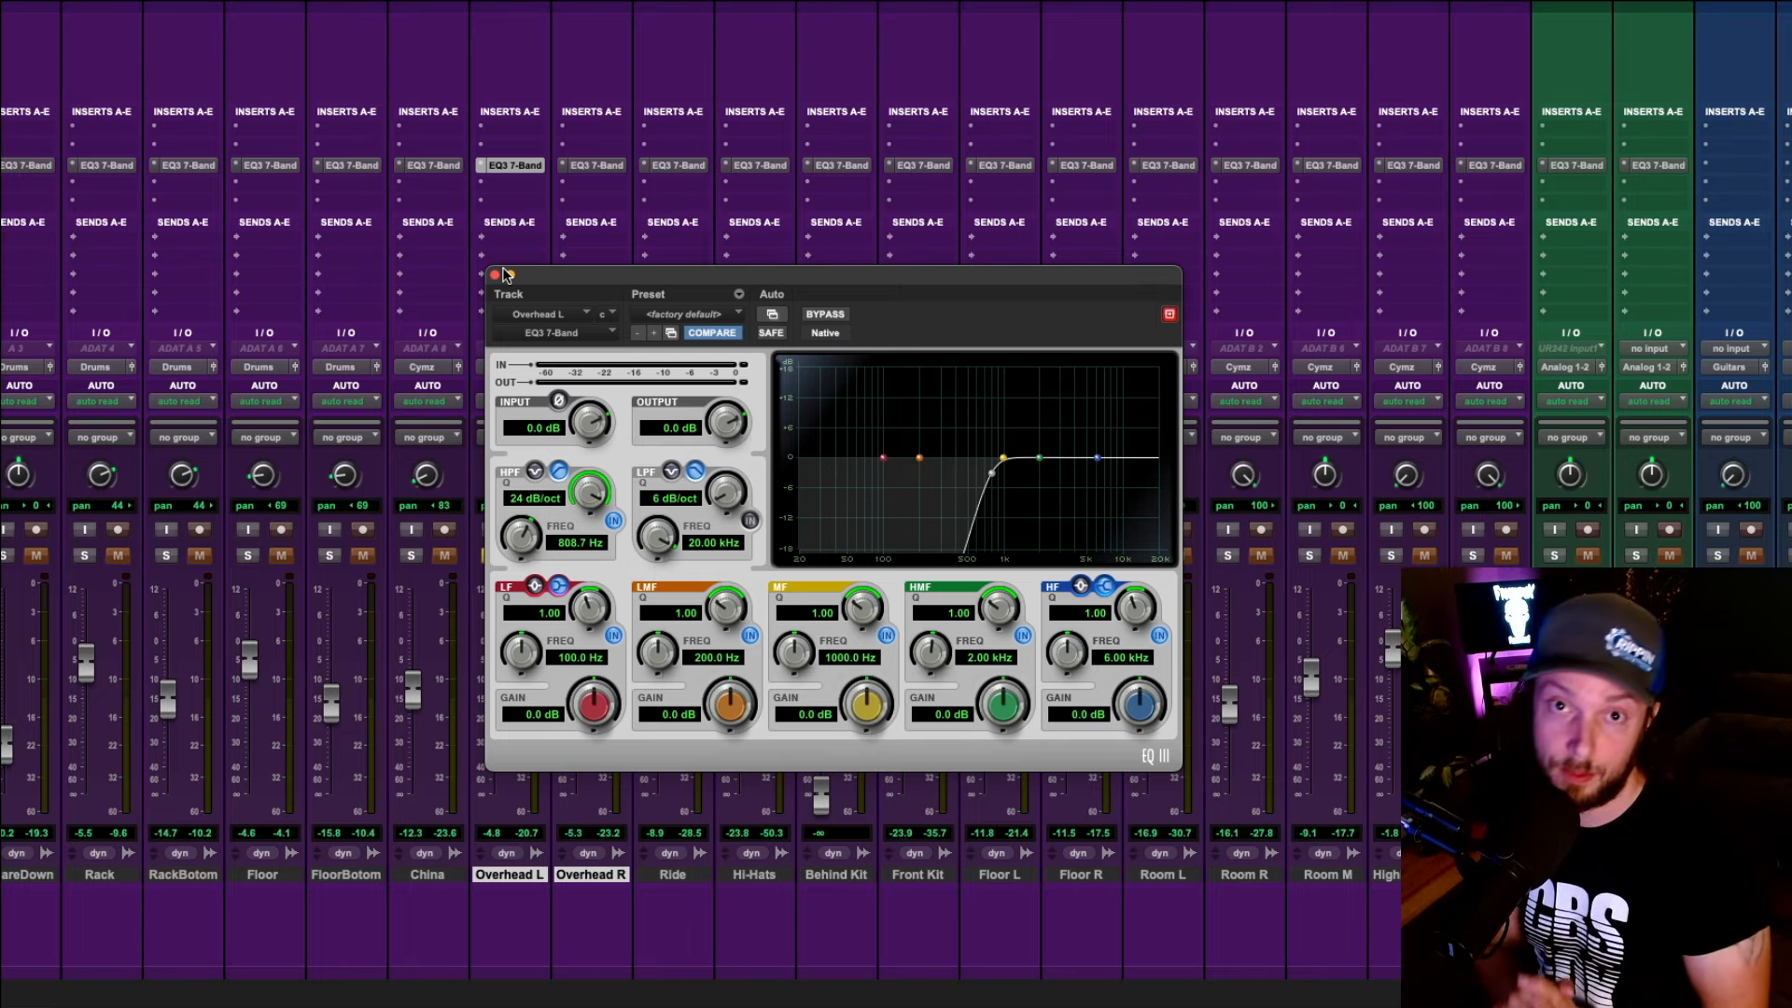
click(495, 275)
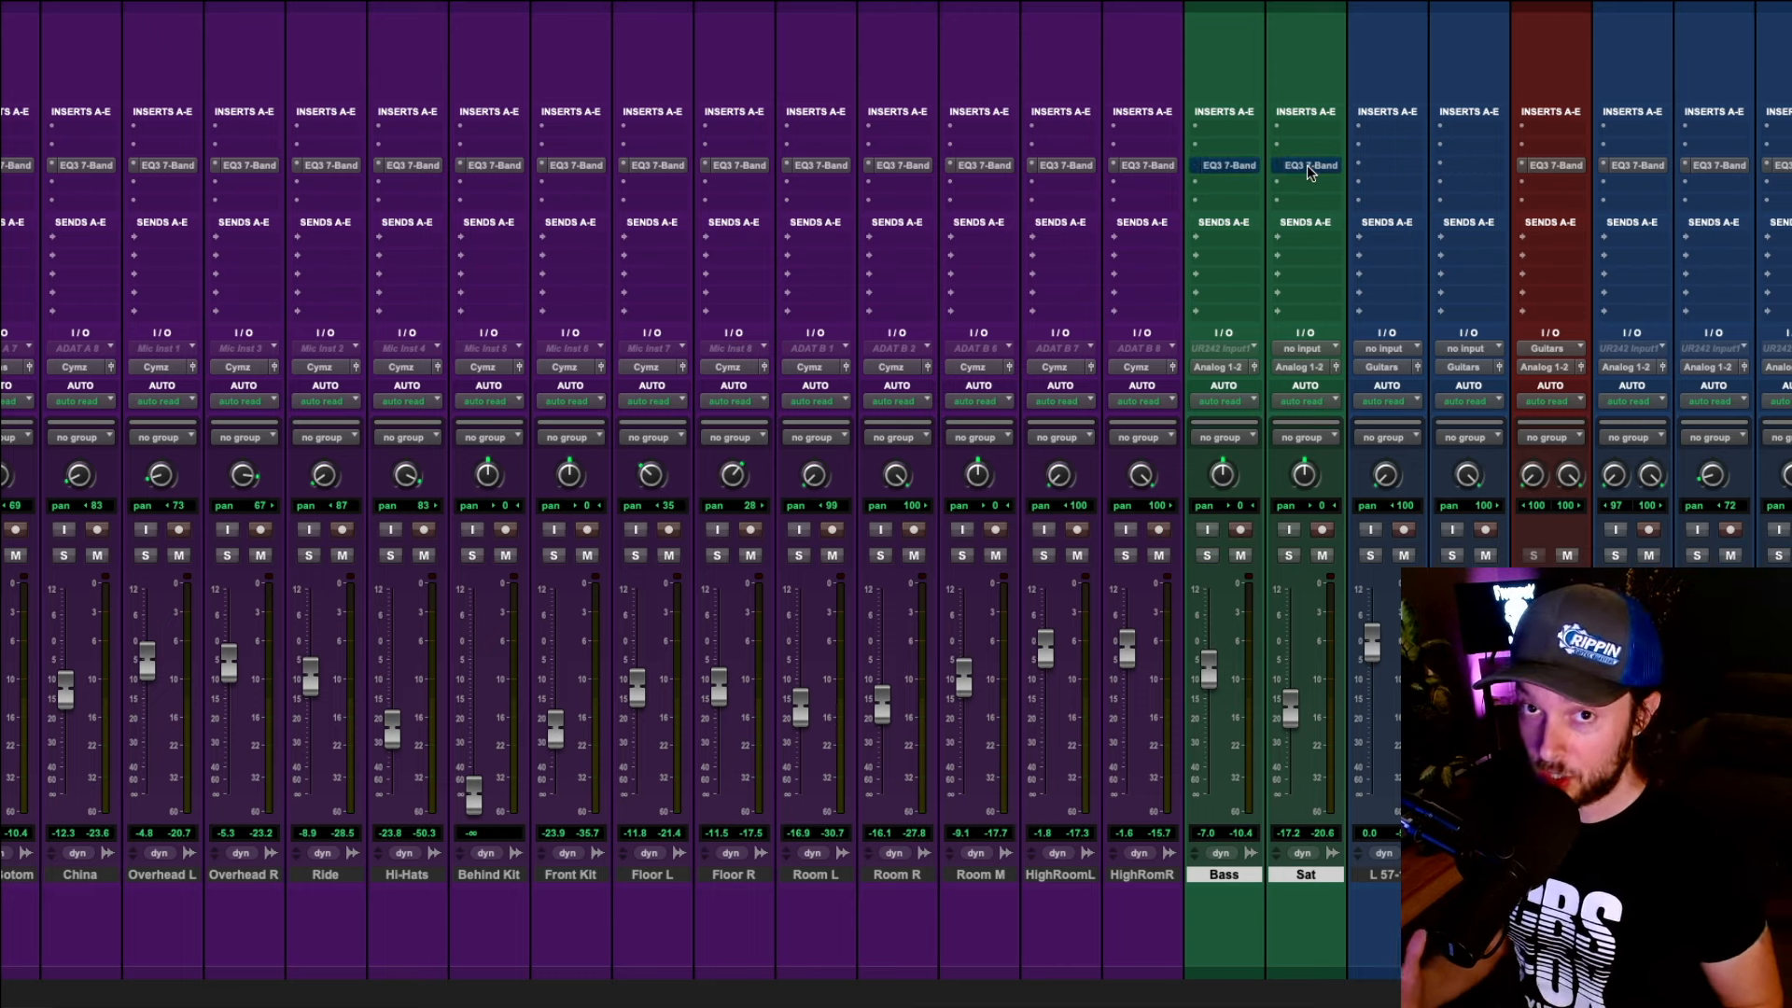
Solo the Bass and Sat tracks, audition them with Bass muted and unmuted, and reactivate their EQ3 7-Band inserts
click(1206, 556)
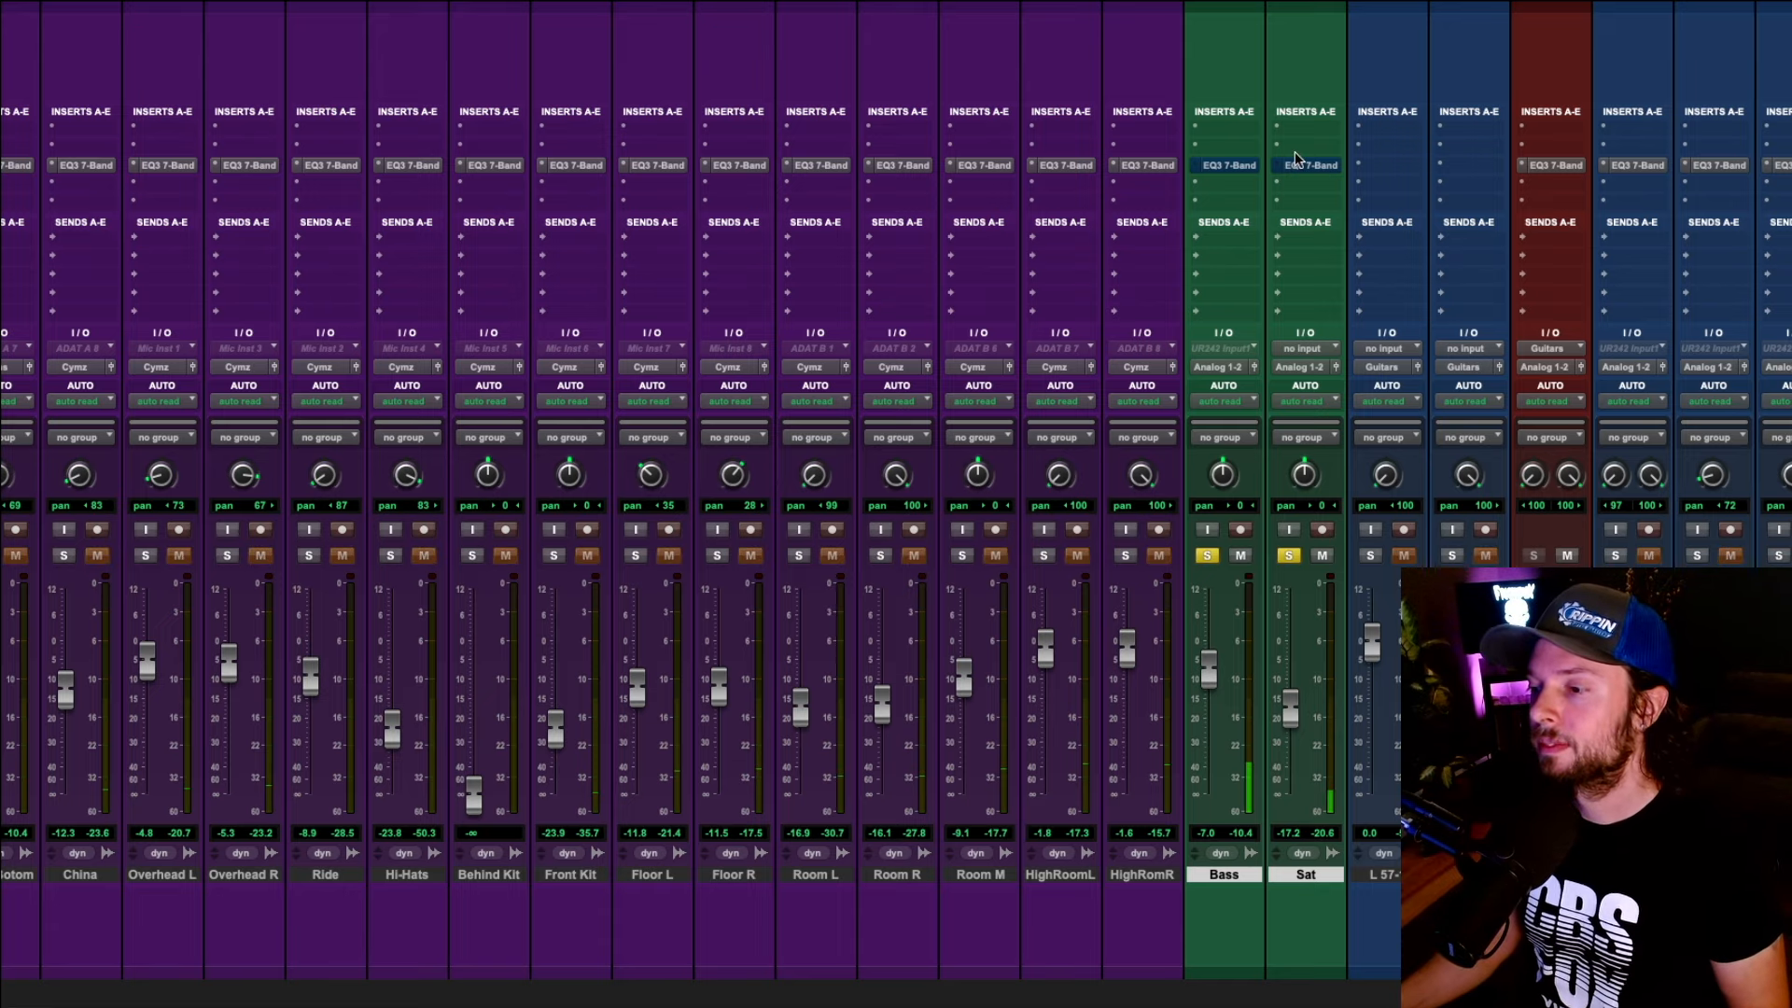
click(1241, 556)
click(1241, 557)
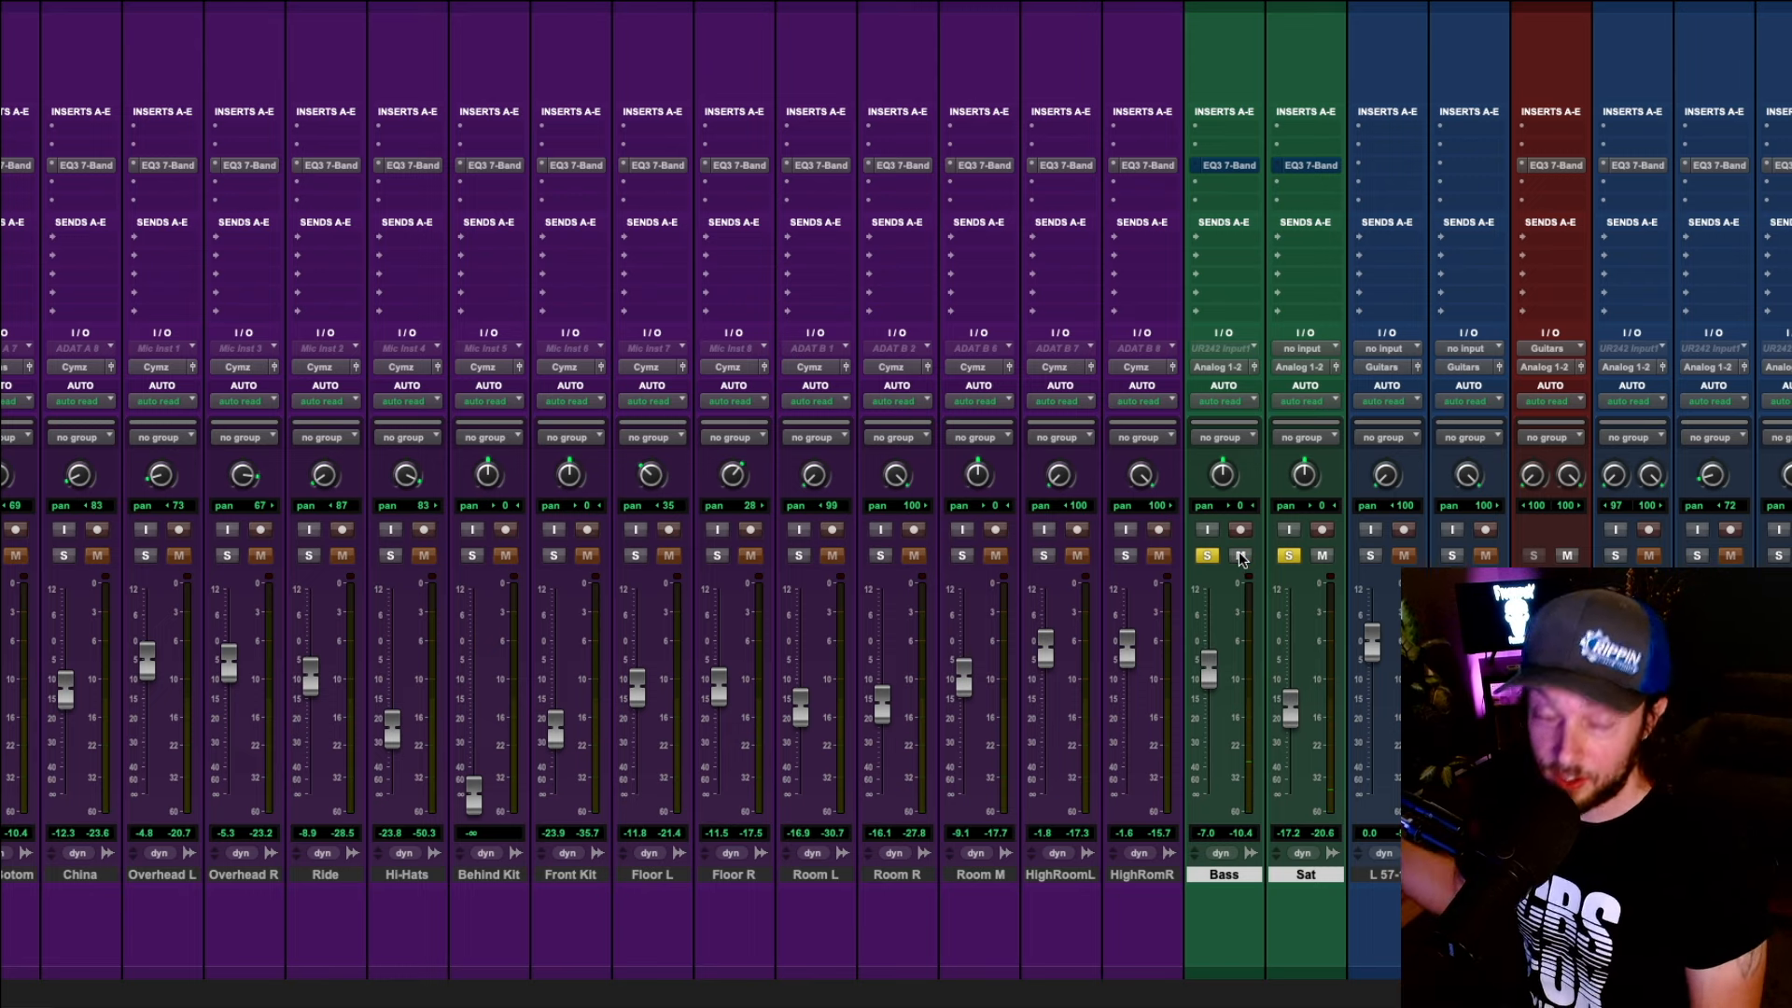
shift+super+click(1246, 165)
View the EQ3 7-Band high-pass settings of the Bass and Sat tracks in turn
click(1218, 167)
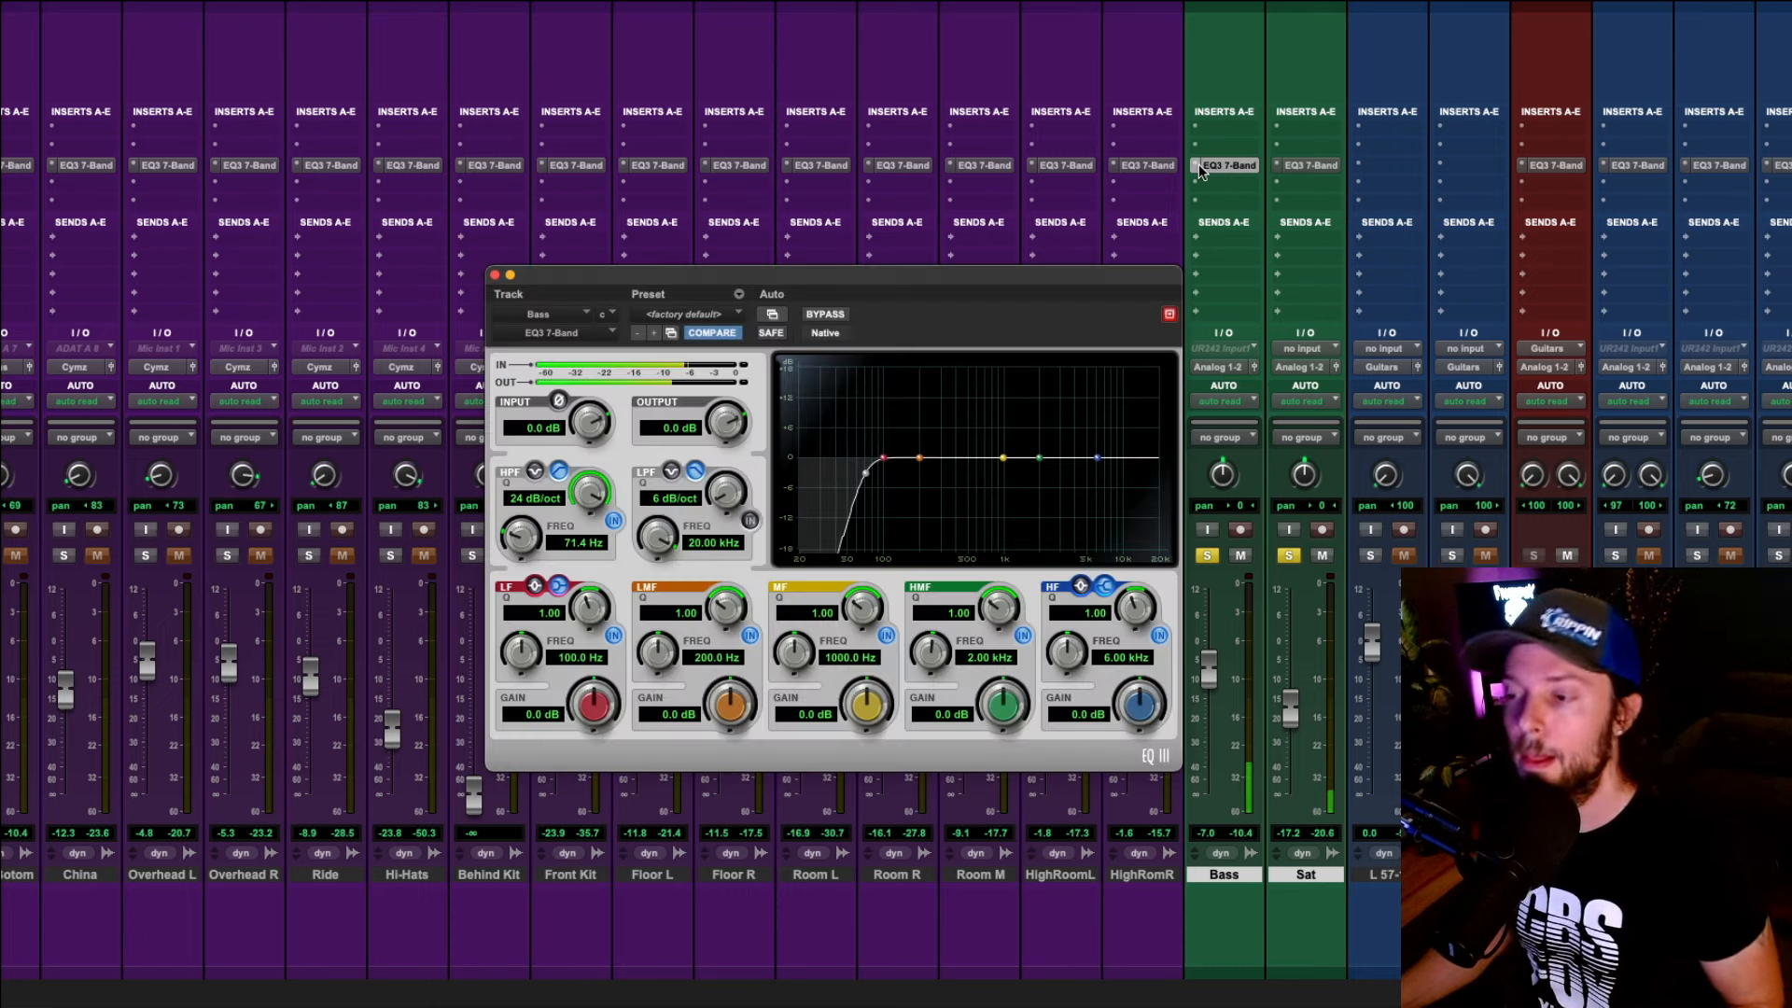
click(1283, 166)
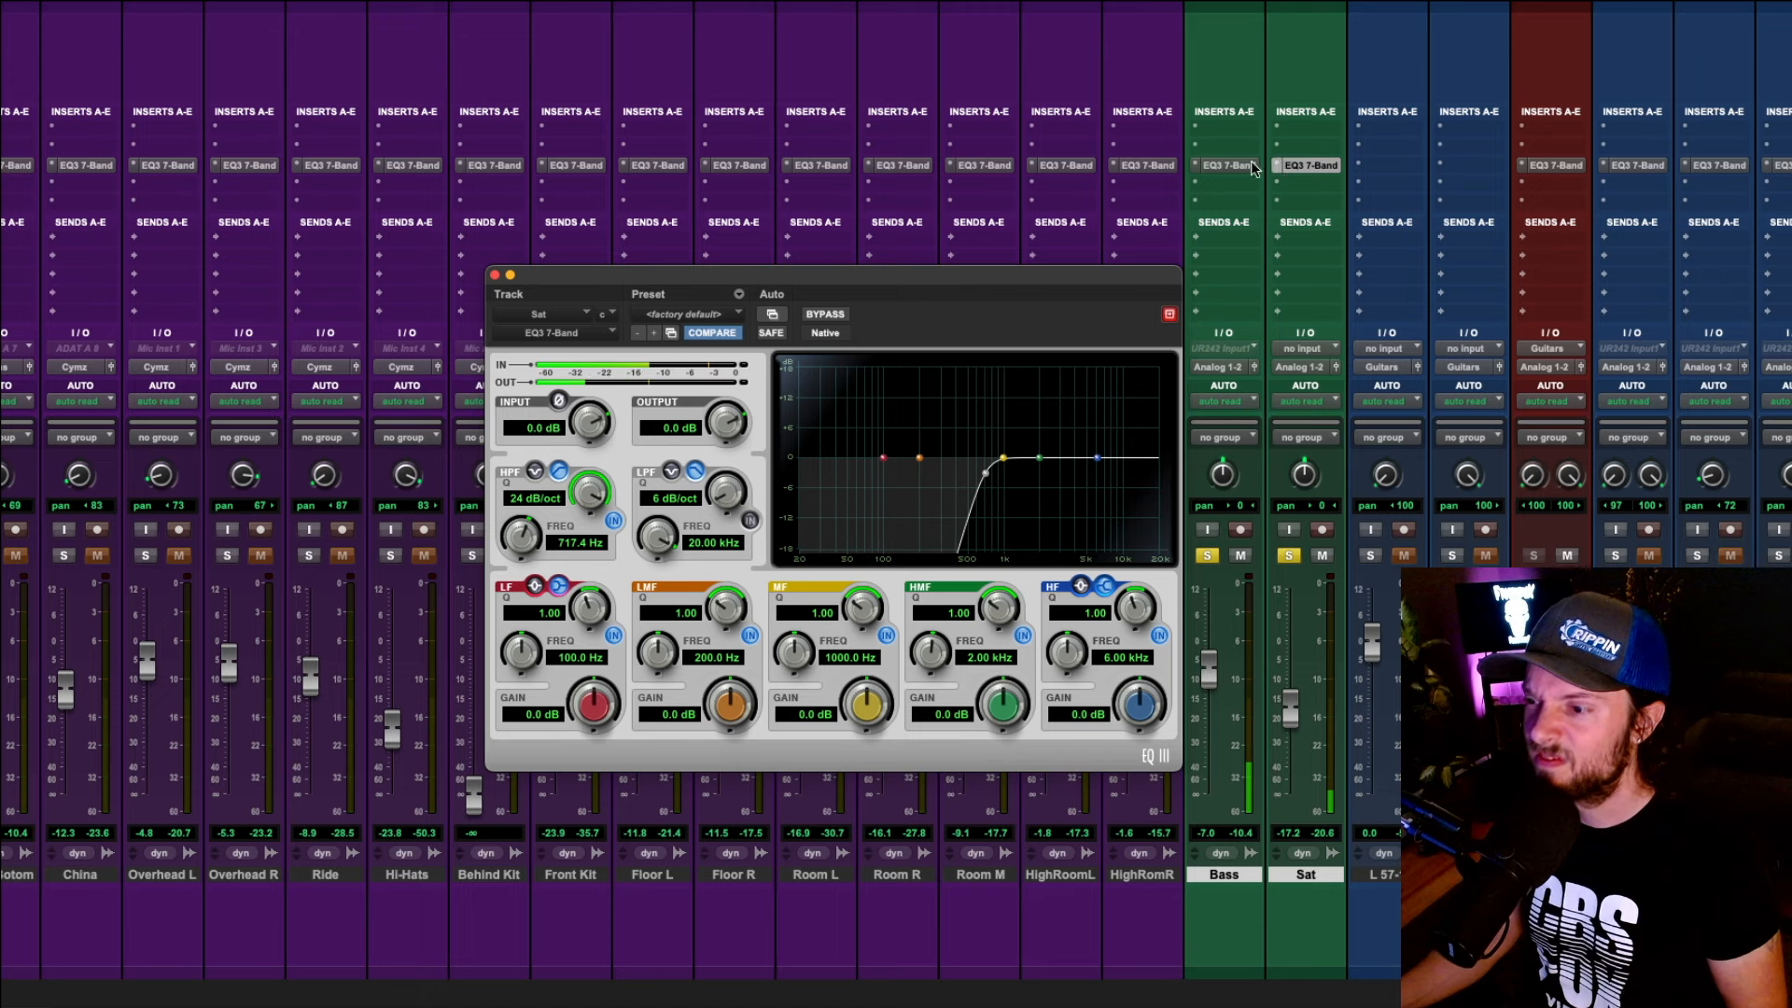
click(1251, 166)
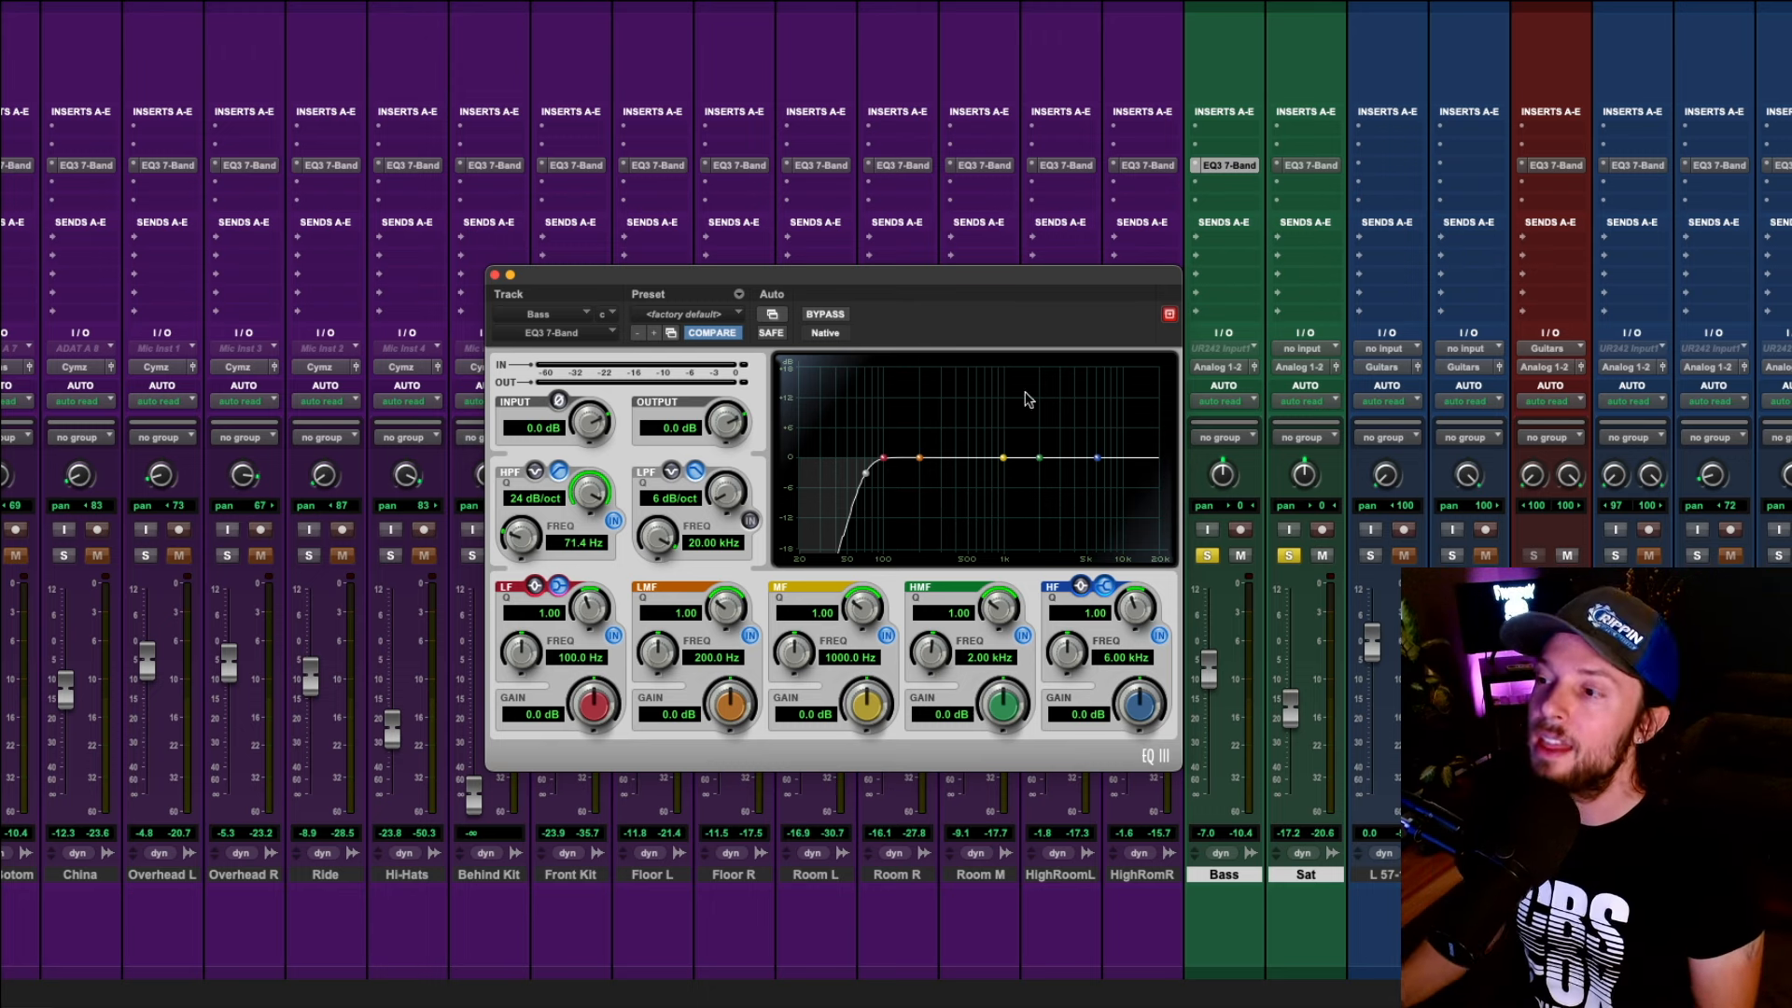
click(1318, 166)
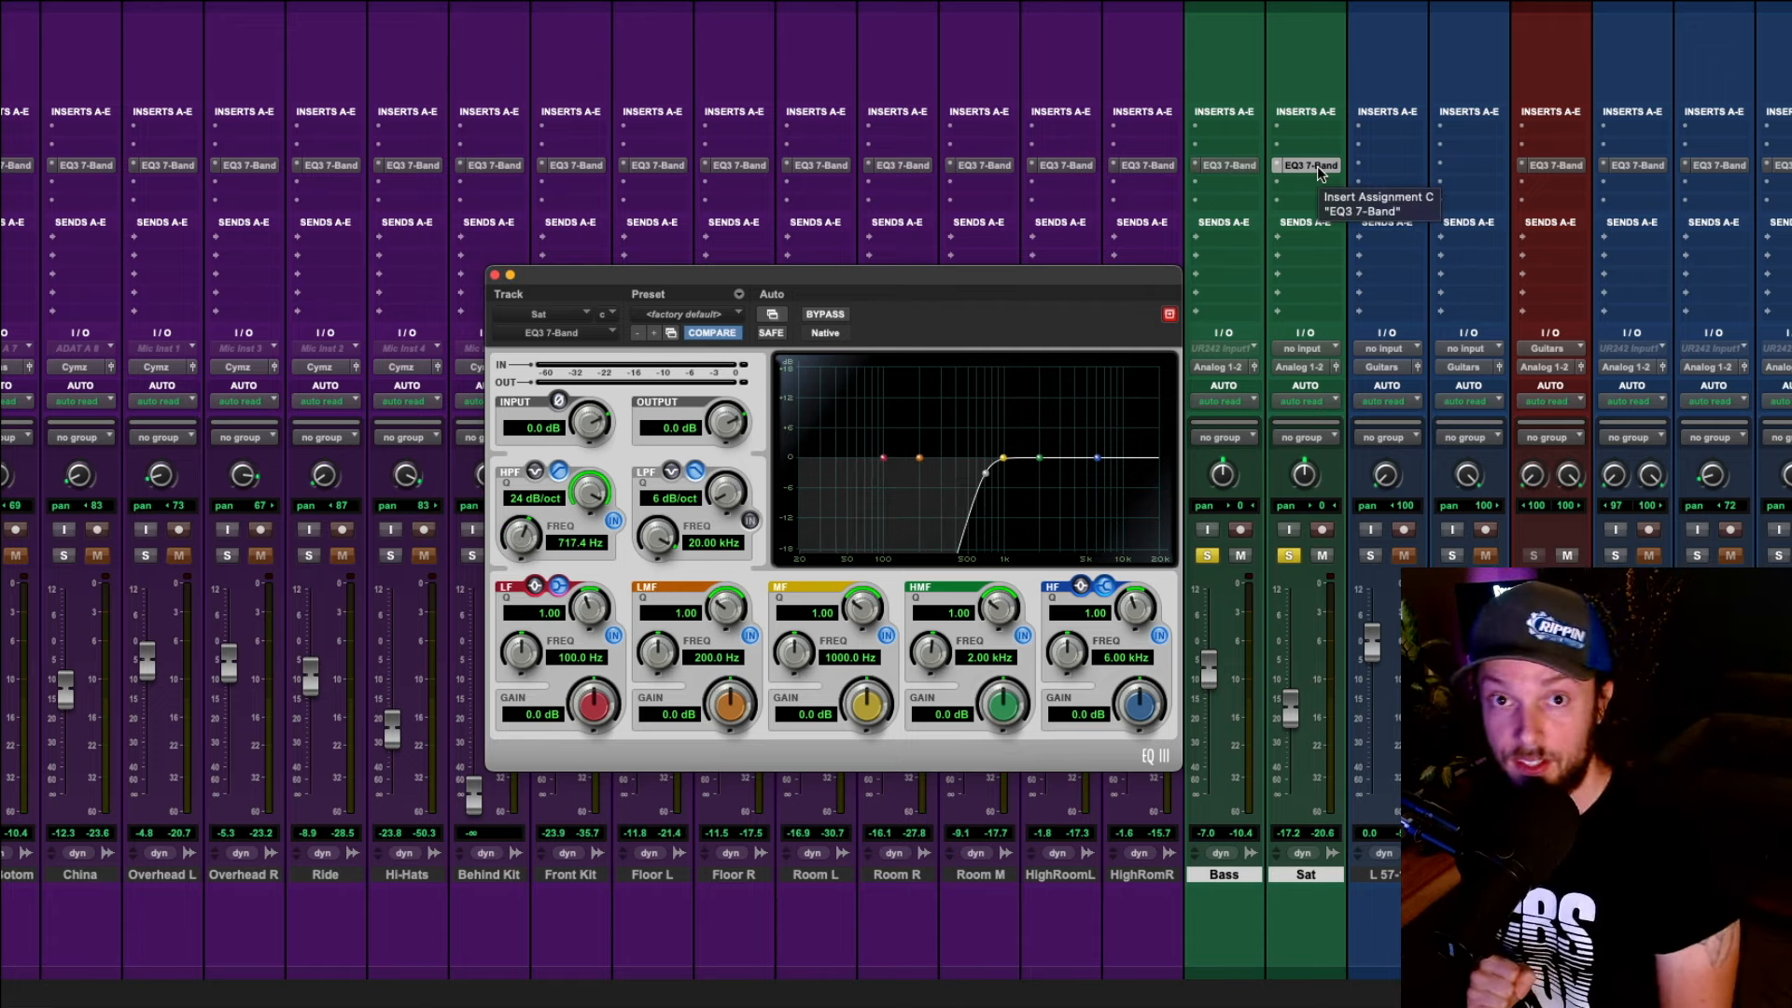
Play Bass and Sat while toggling Bass's mute, clear both solos and close the EQ window
click(1240, 556)
key(space)
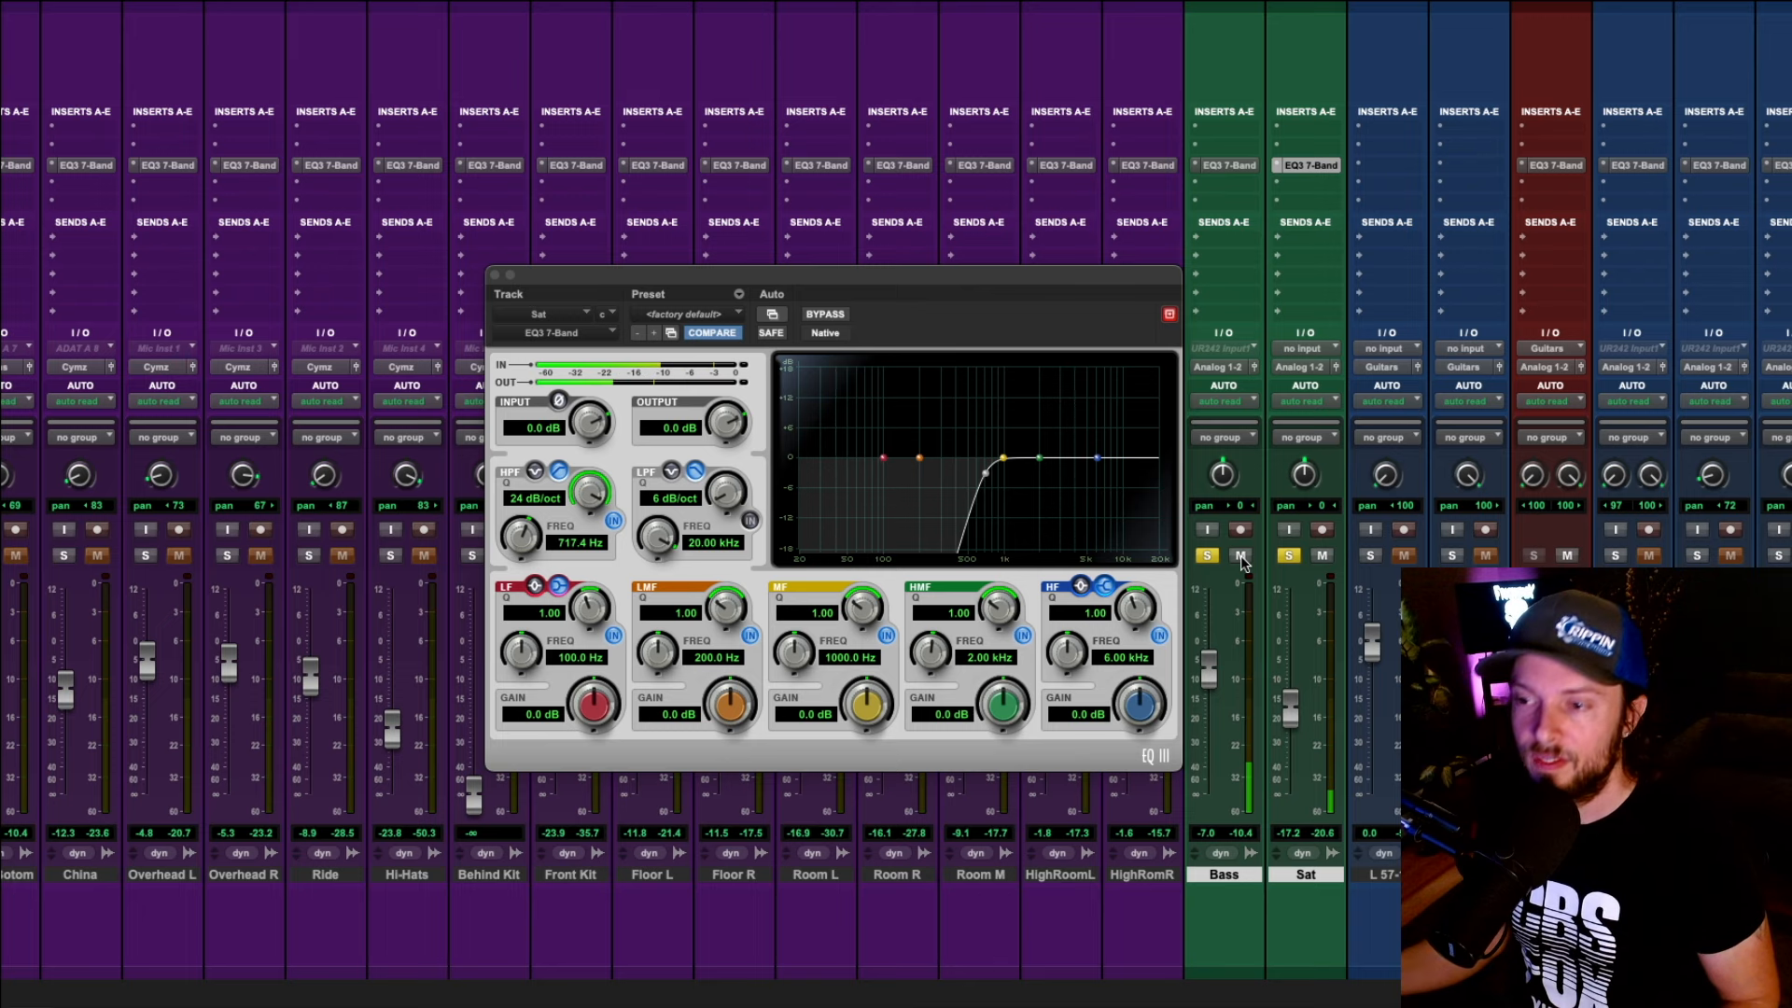
click(1207, 556)
click(1288, 555)
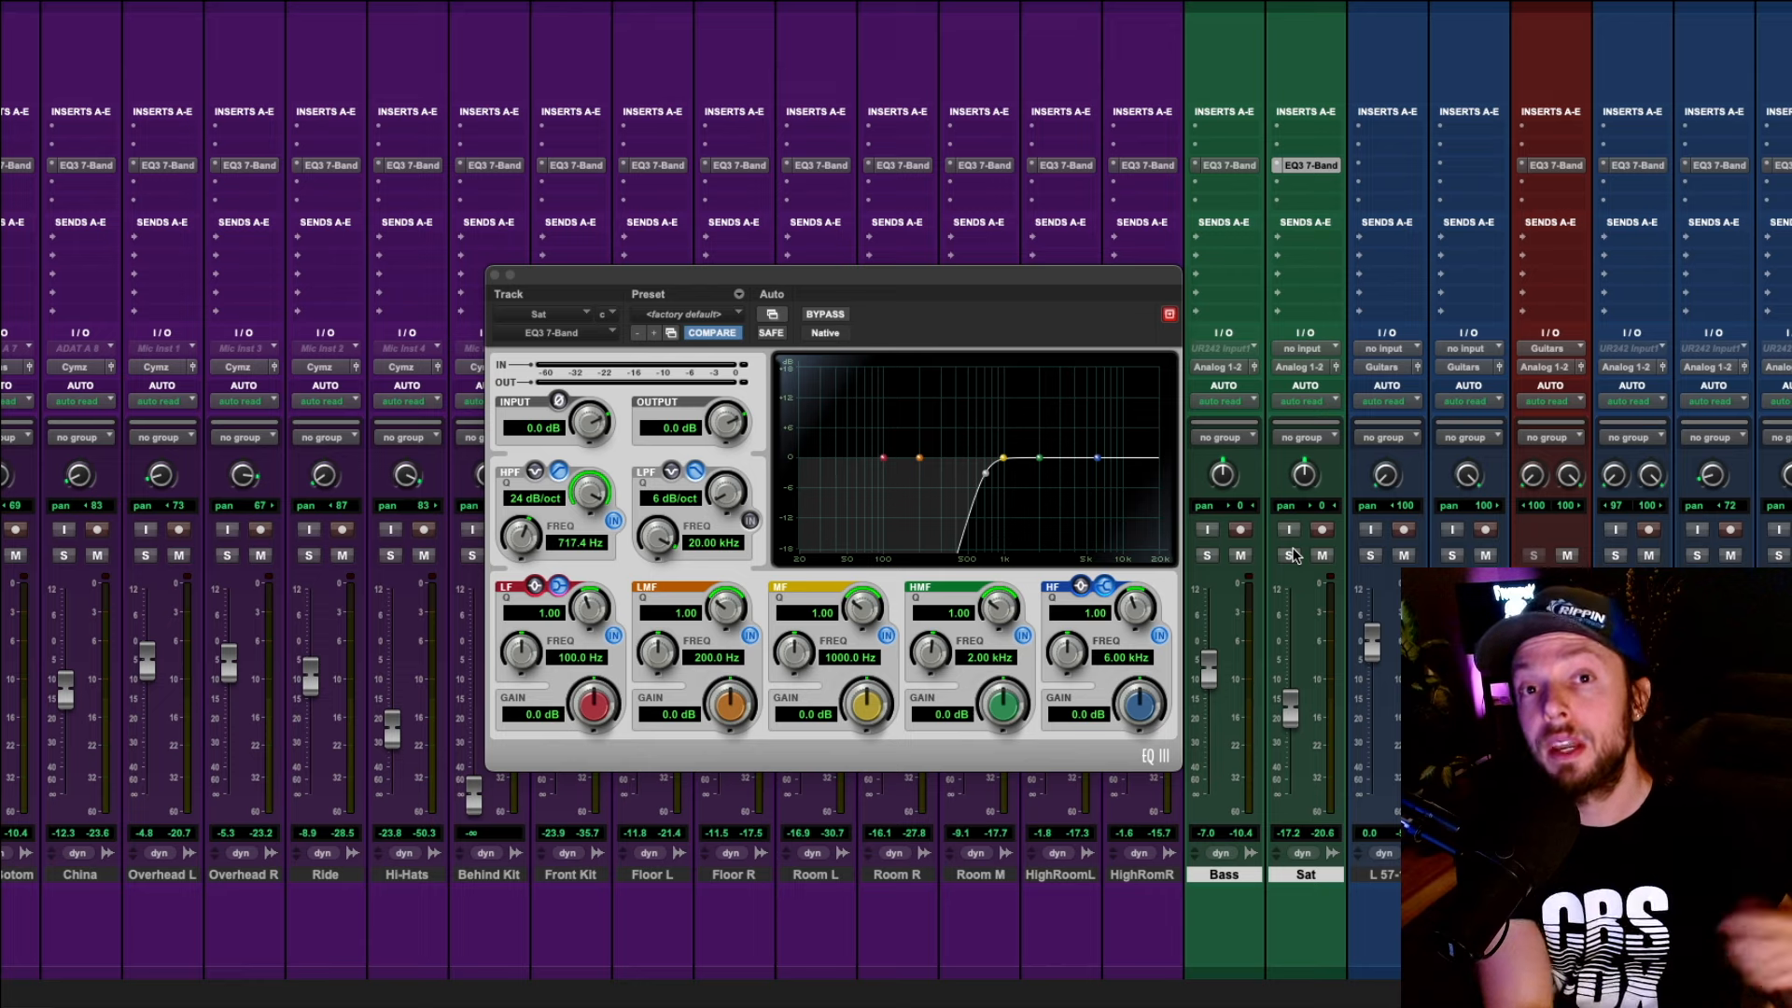
click(495, 274)
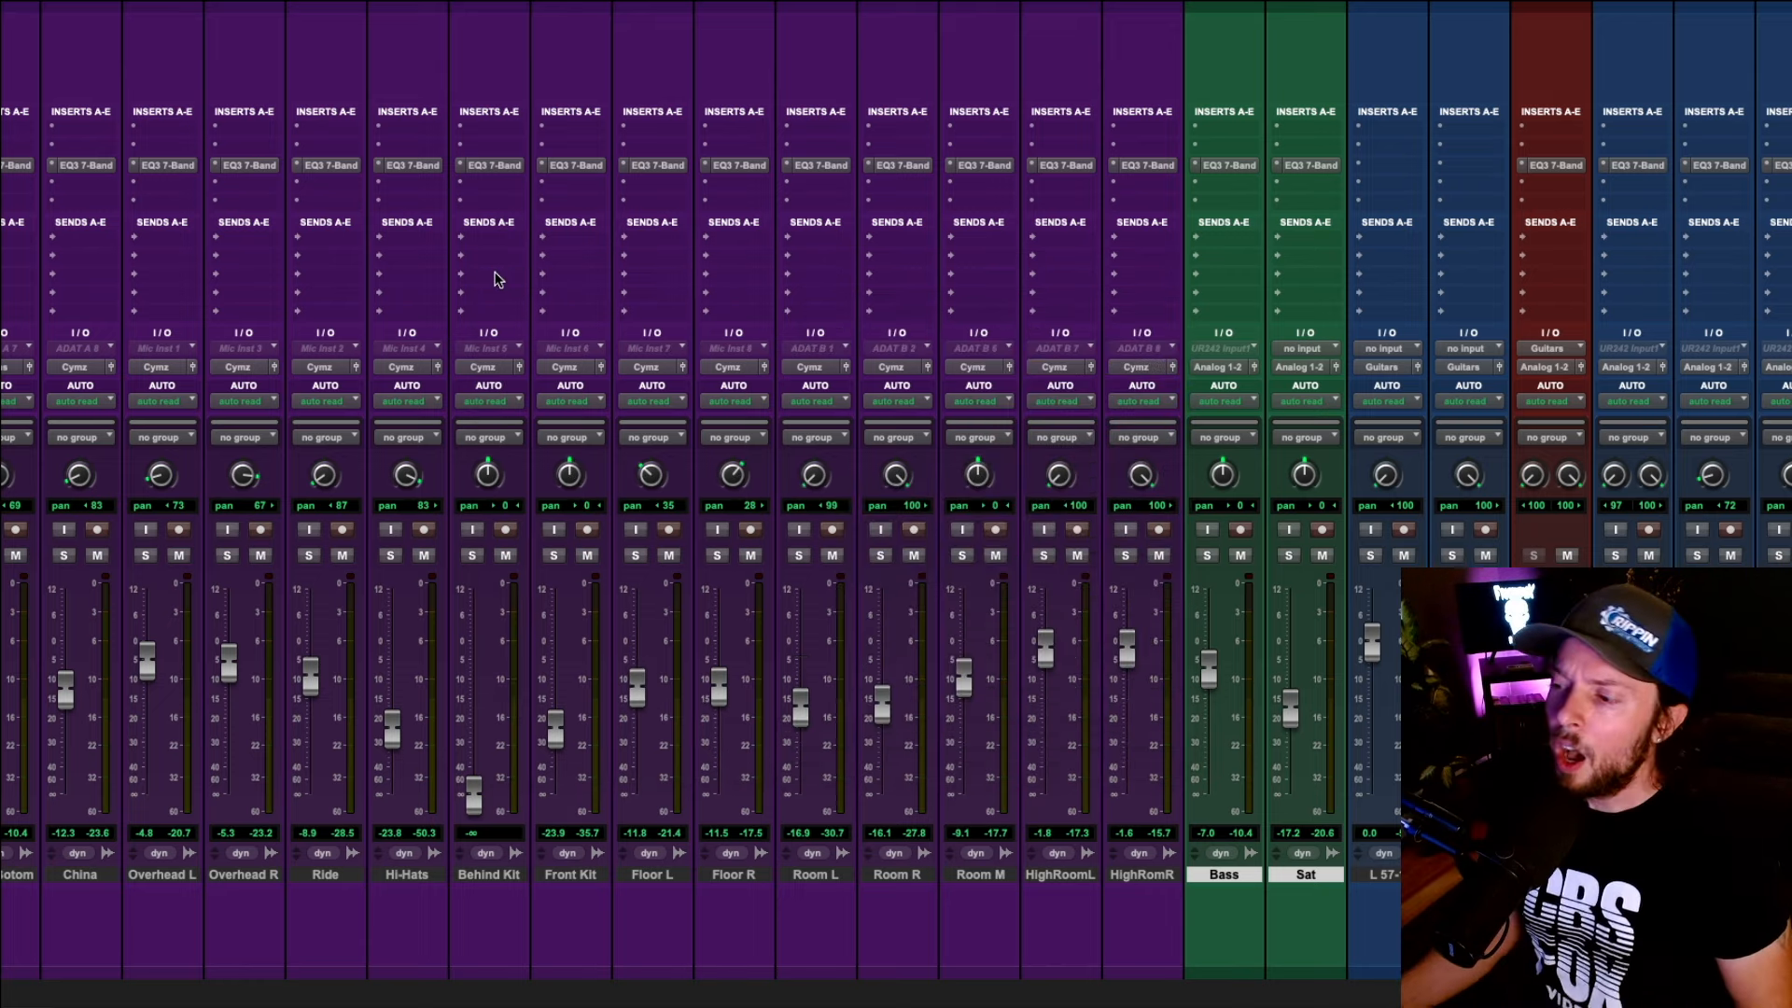
Locate the guitar overdub in the session timeline and view the Overdub track's EQ3 7-Band settings
scroll(756, 495, right, 5)
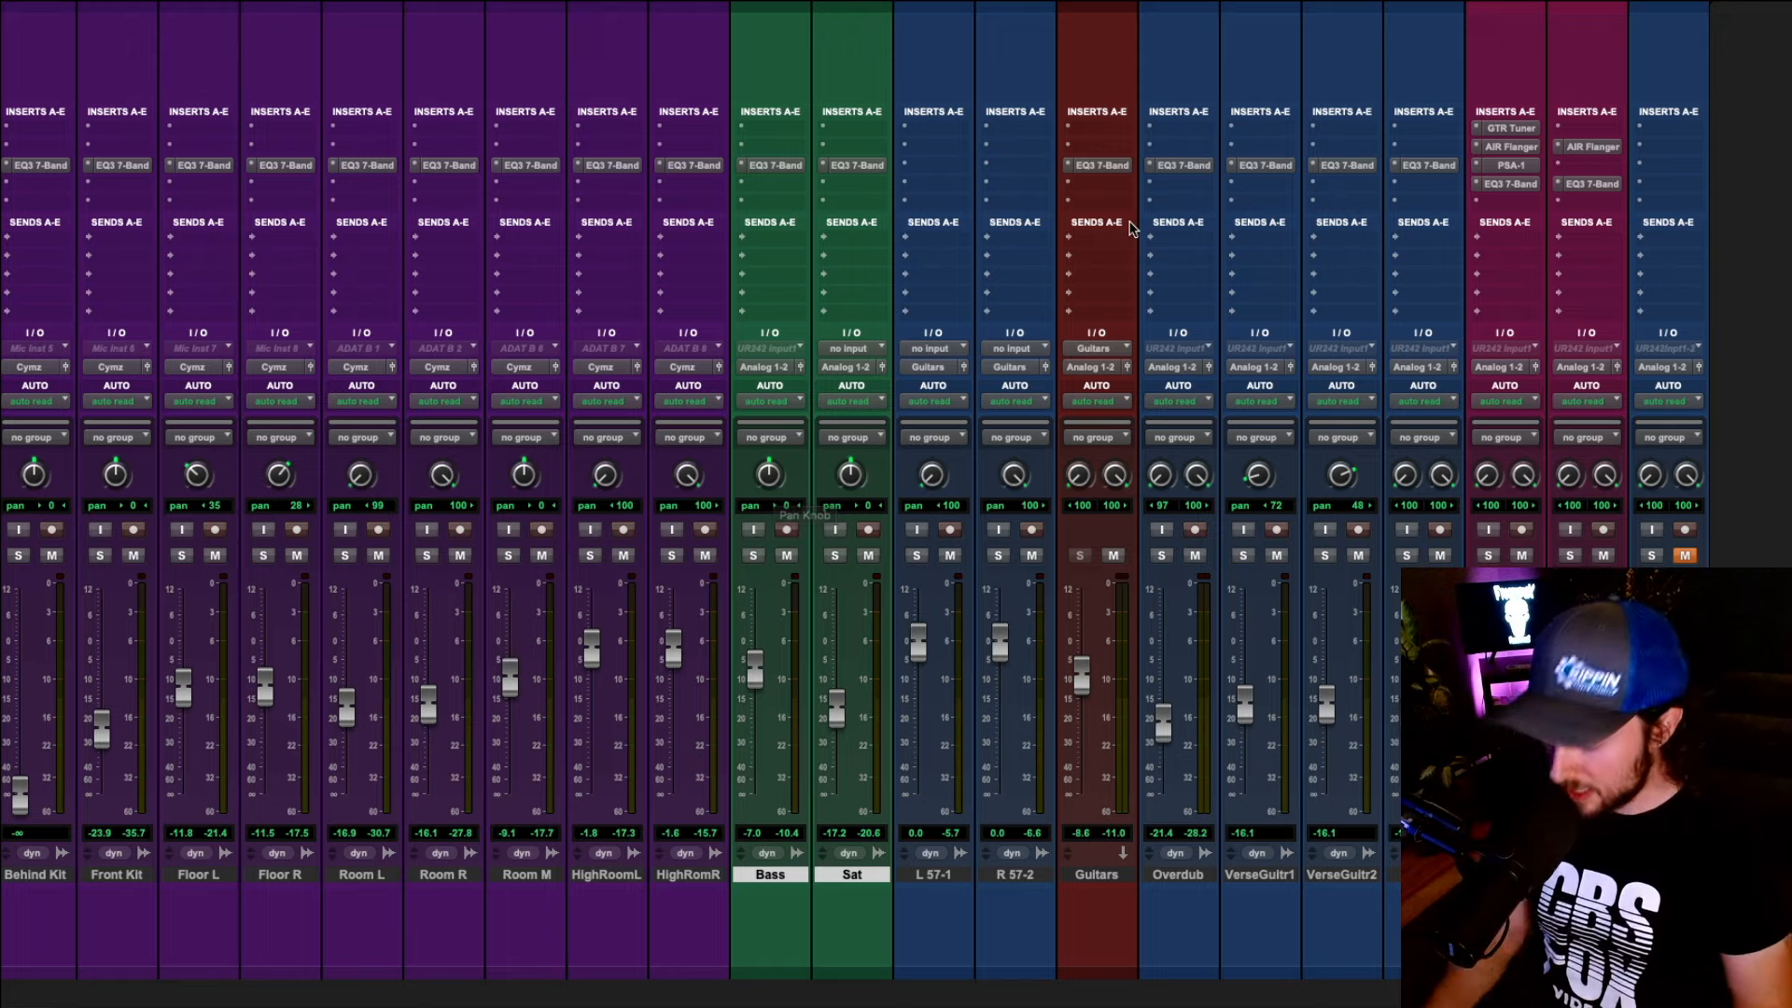
key(ctrl+equal)
key(r)
key(r)
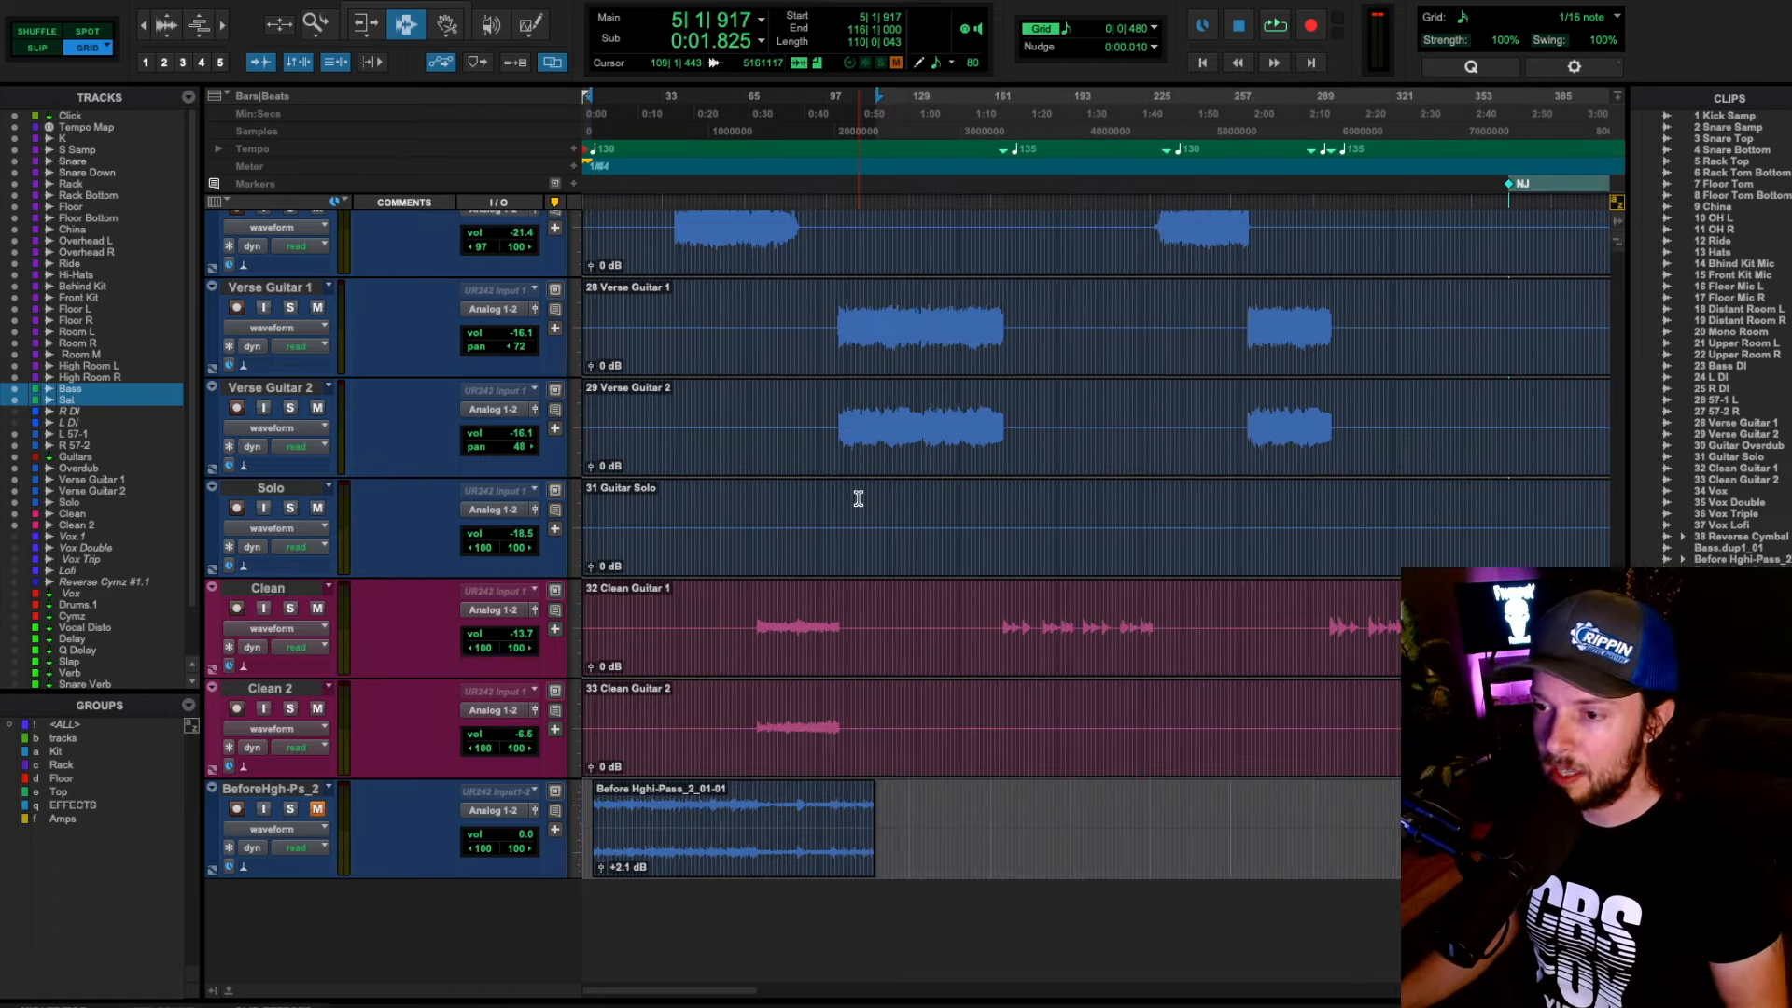
scroll(821, 497, up, 3)
key(ctrl+equal)
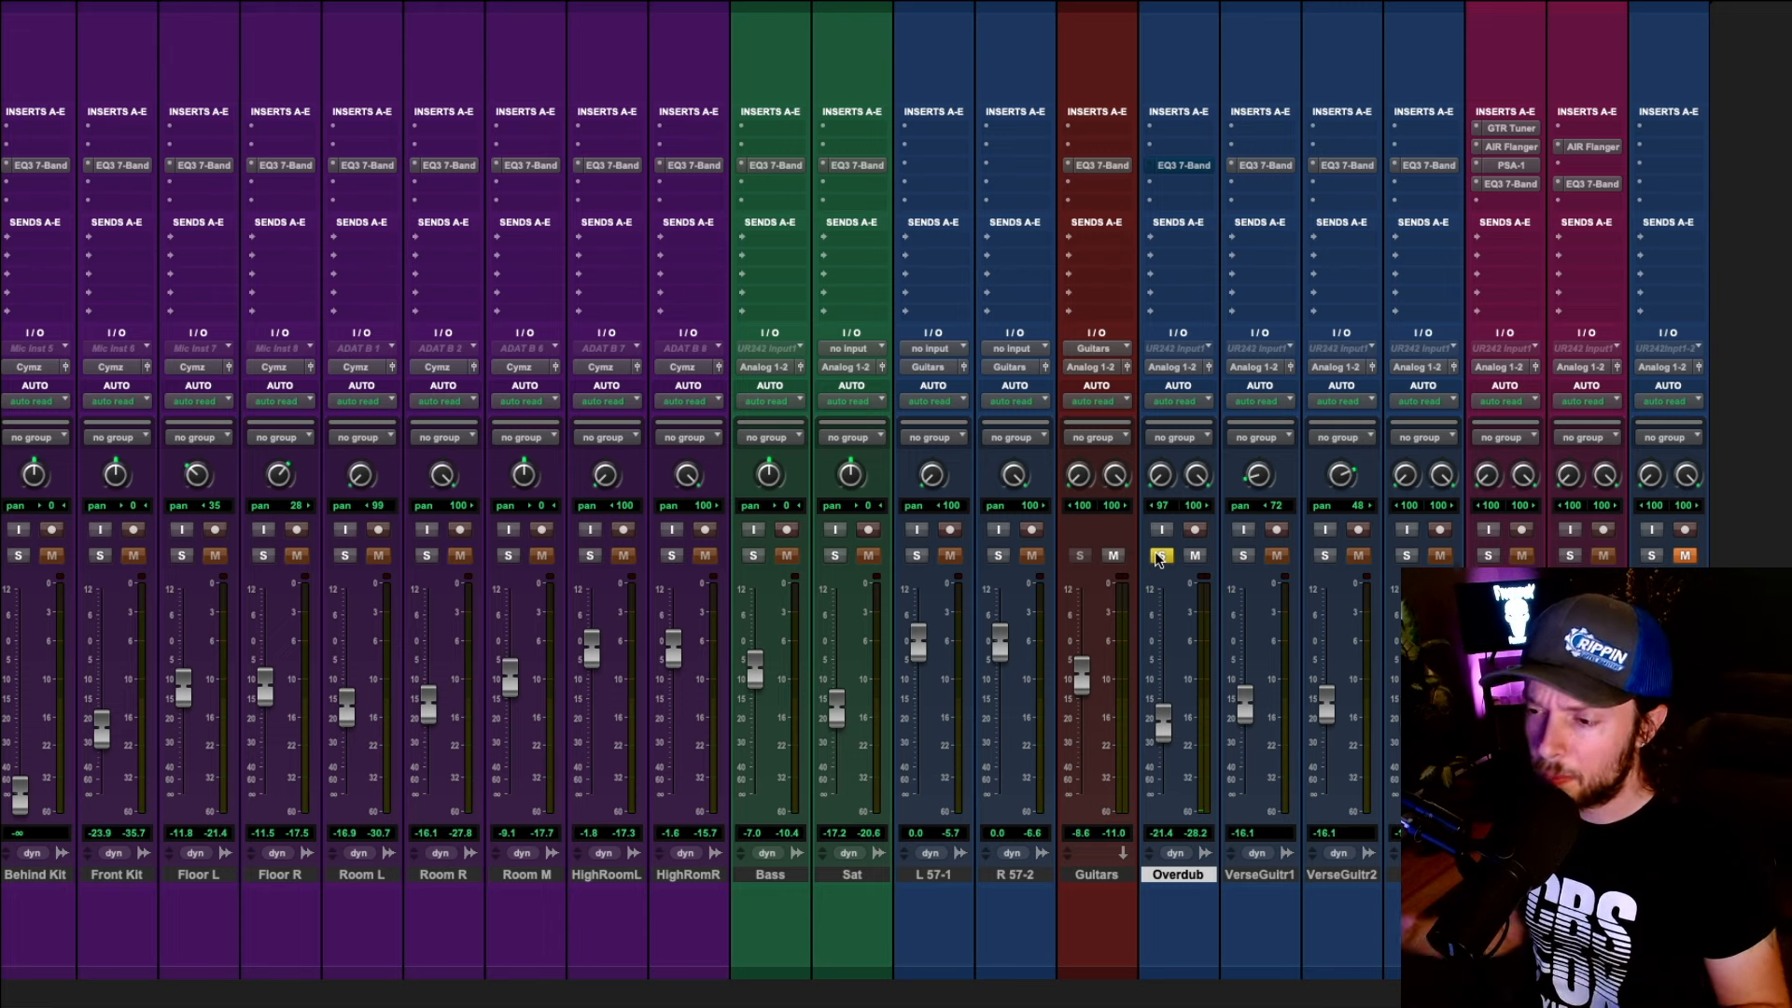
click(1200, 166)
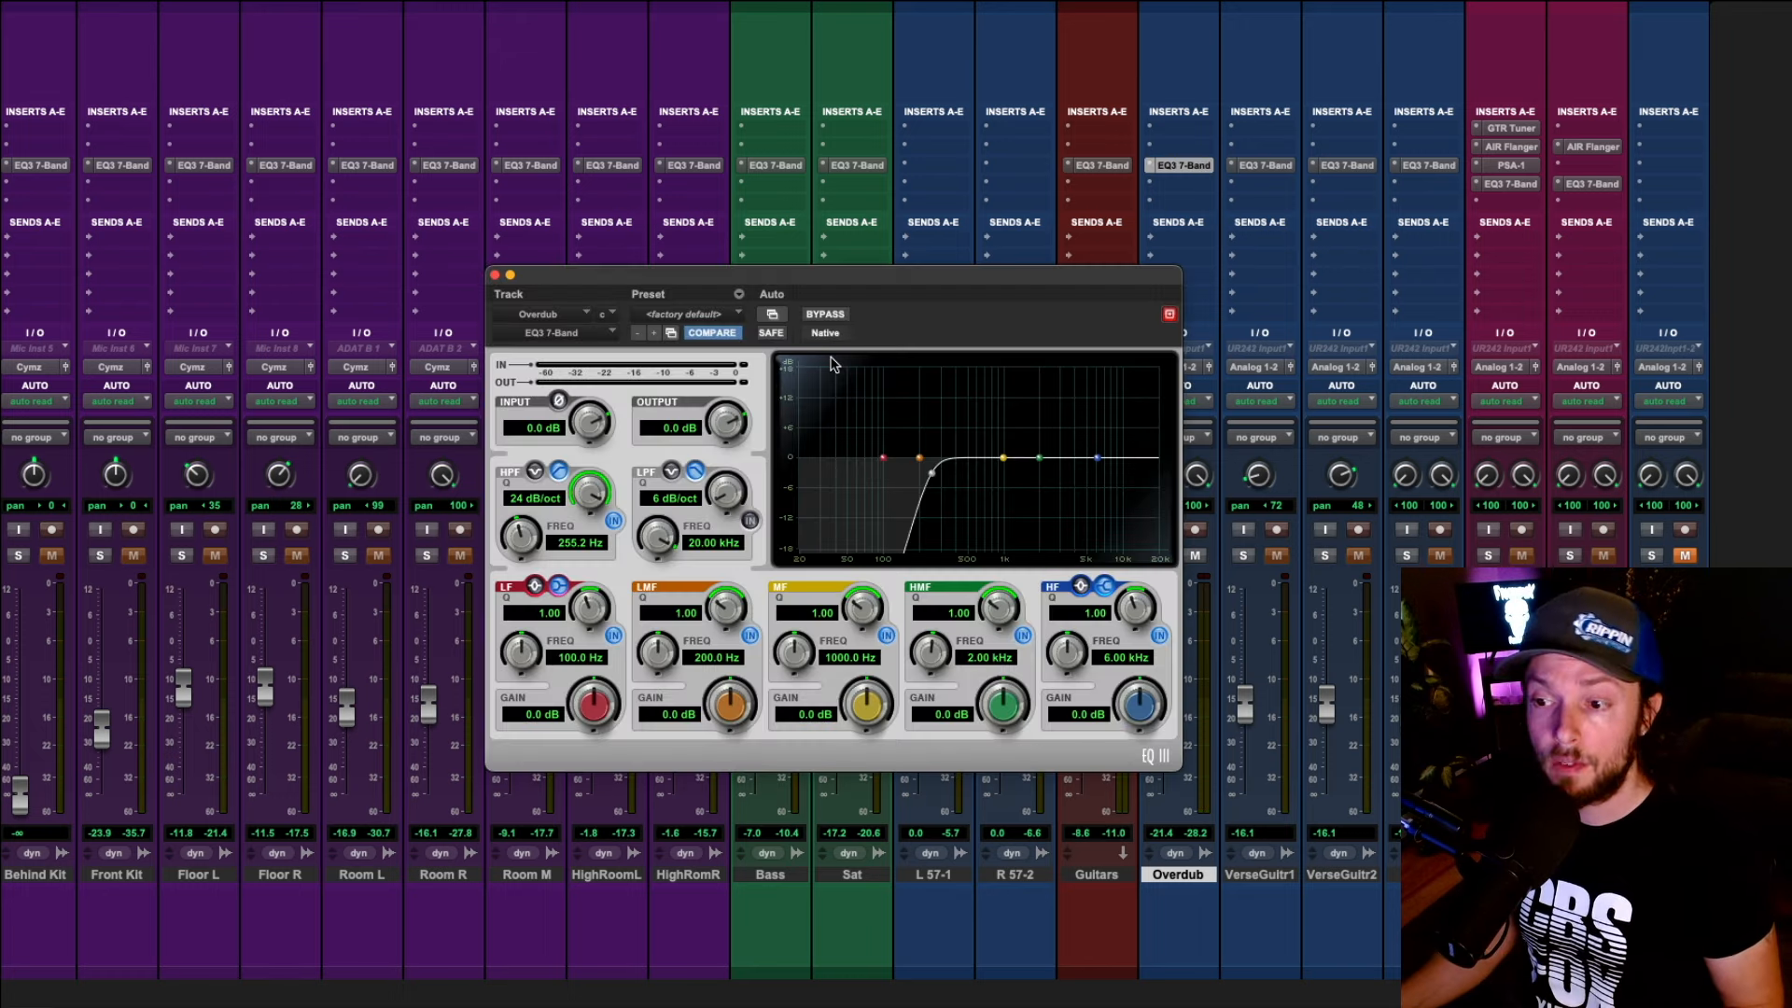
click(495, 276)
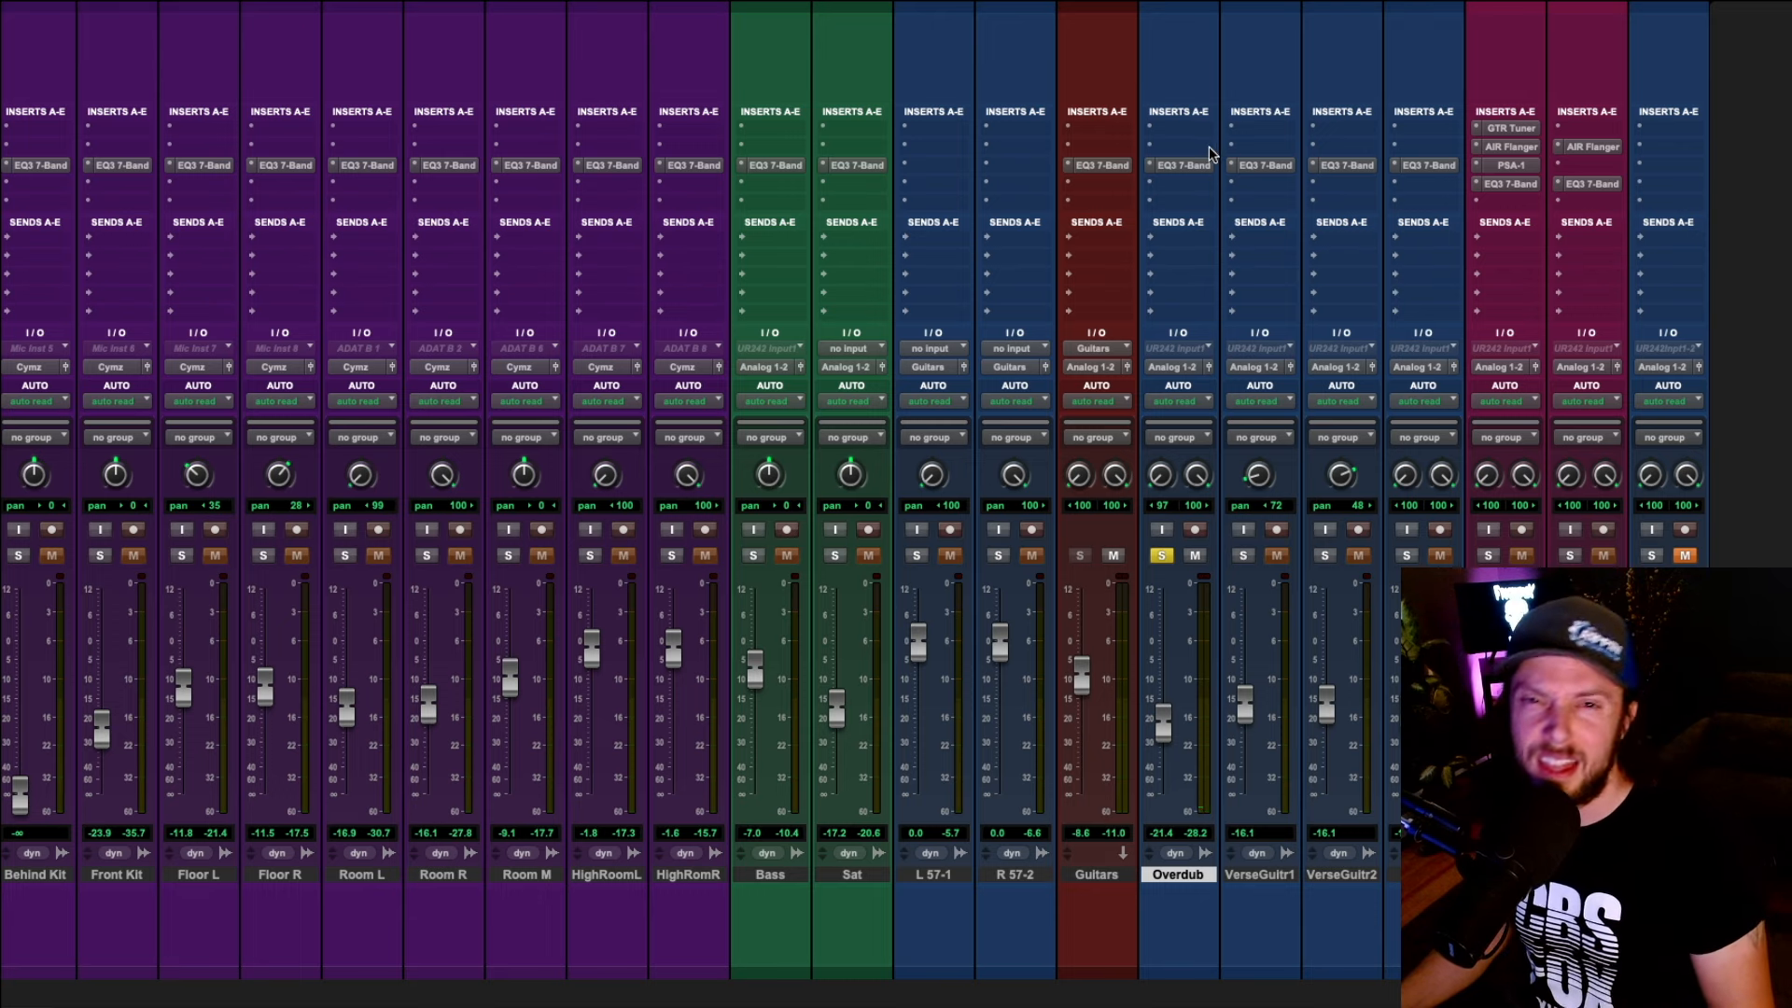
Audition L 57-1 and R 57-2 soloed together with Overdub, and clear the solos on all three guitar tracks
click(997, 556)
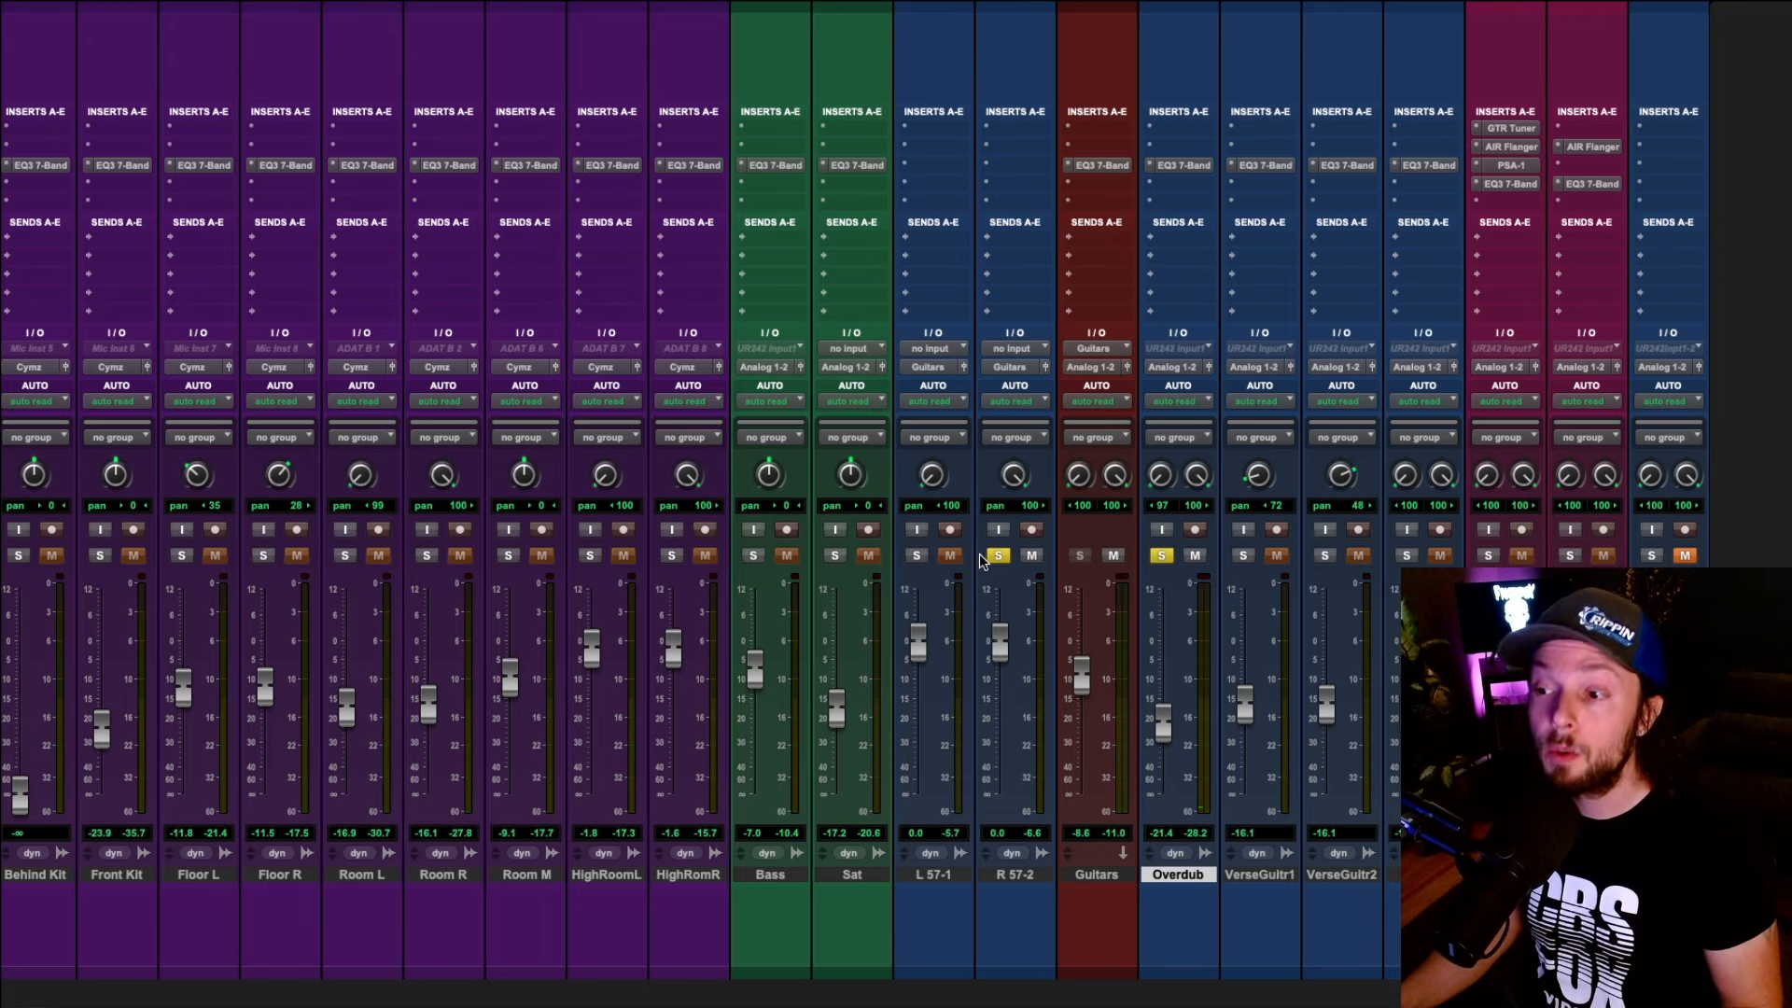
click(916, 556)
key(space)
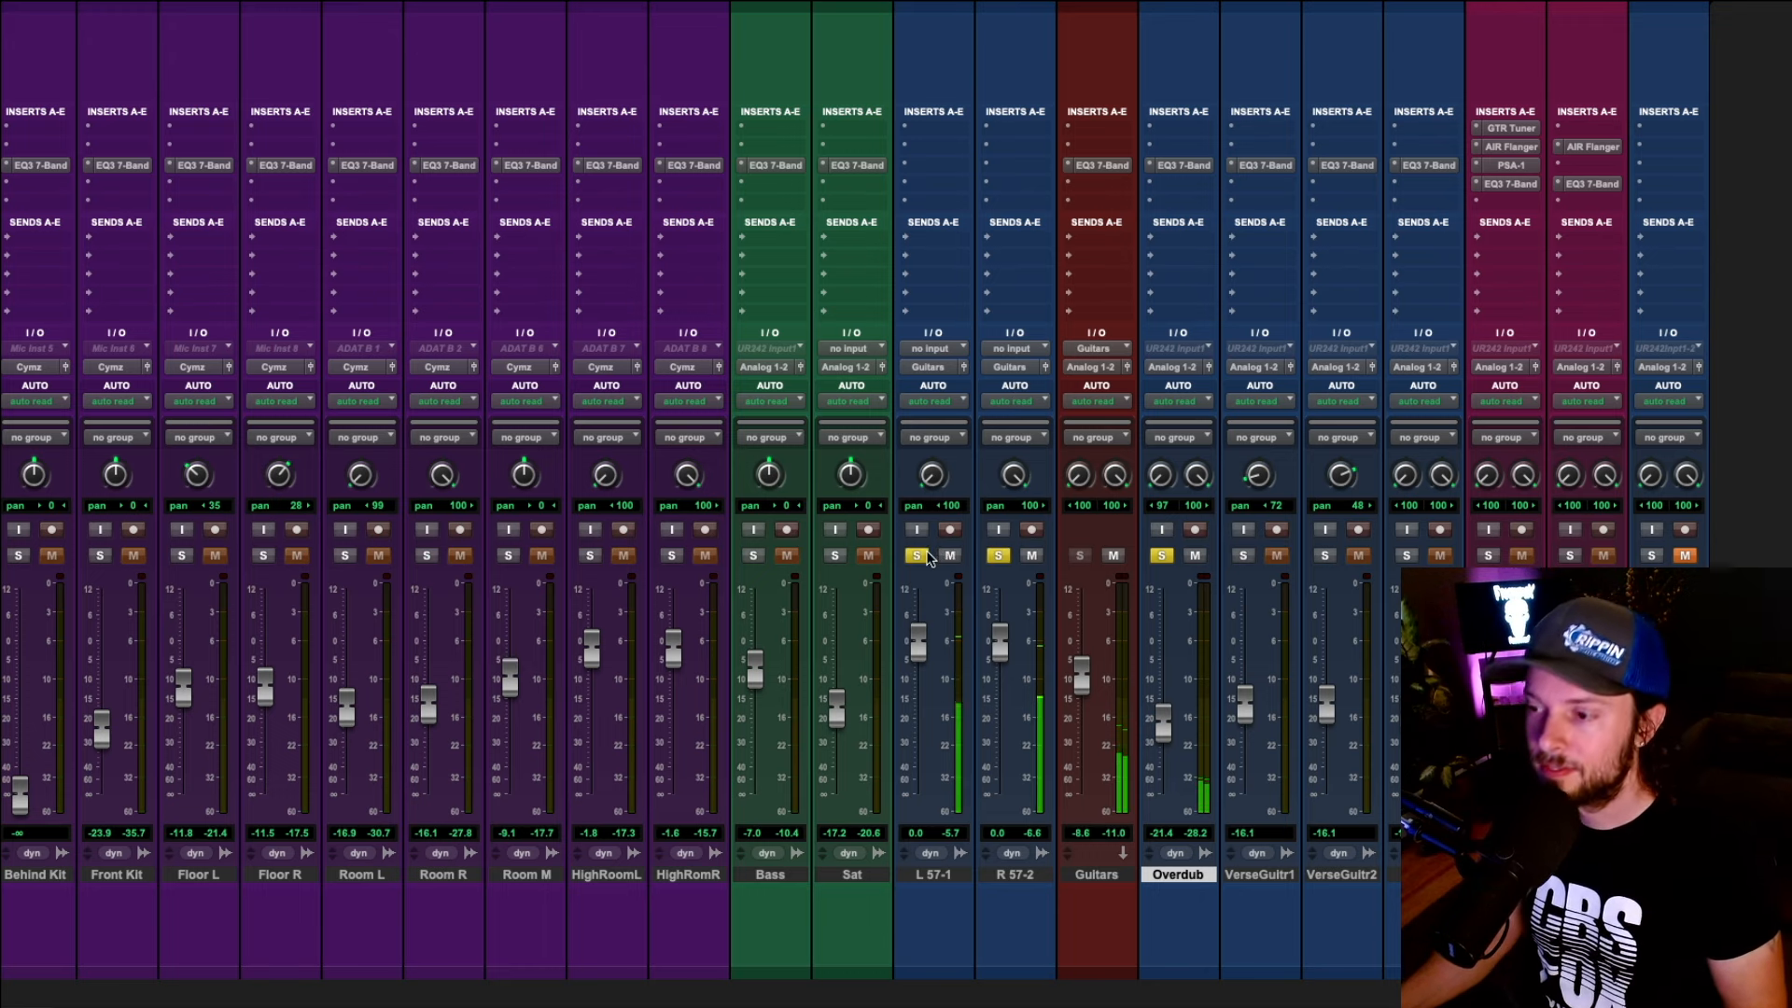
click(952, 877)
ctrl+click(1014, 875)
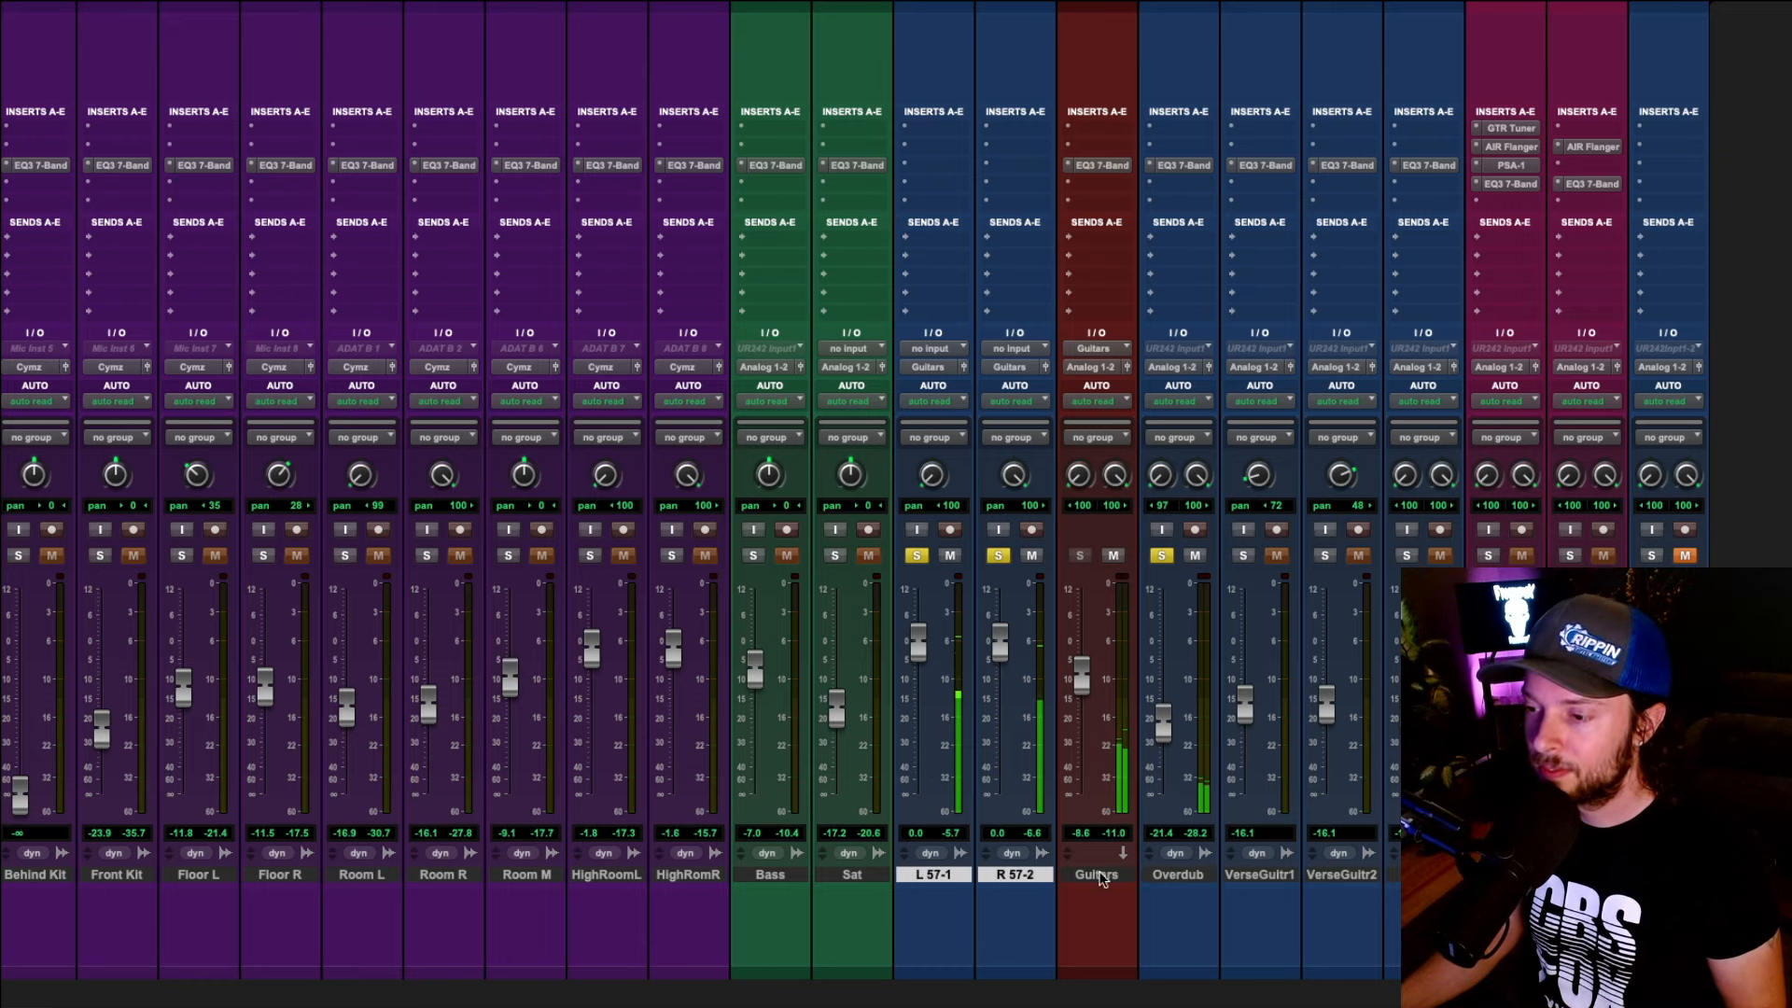
ctrl+click(1183, 878)
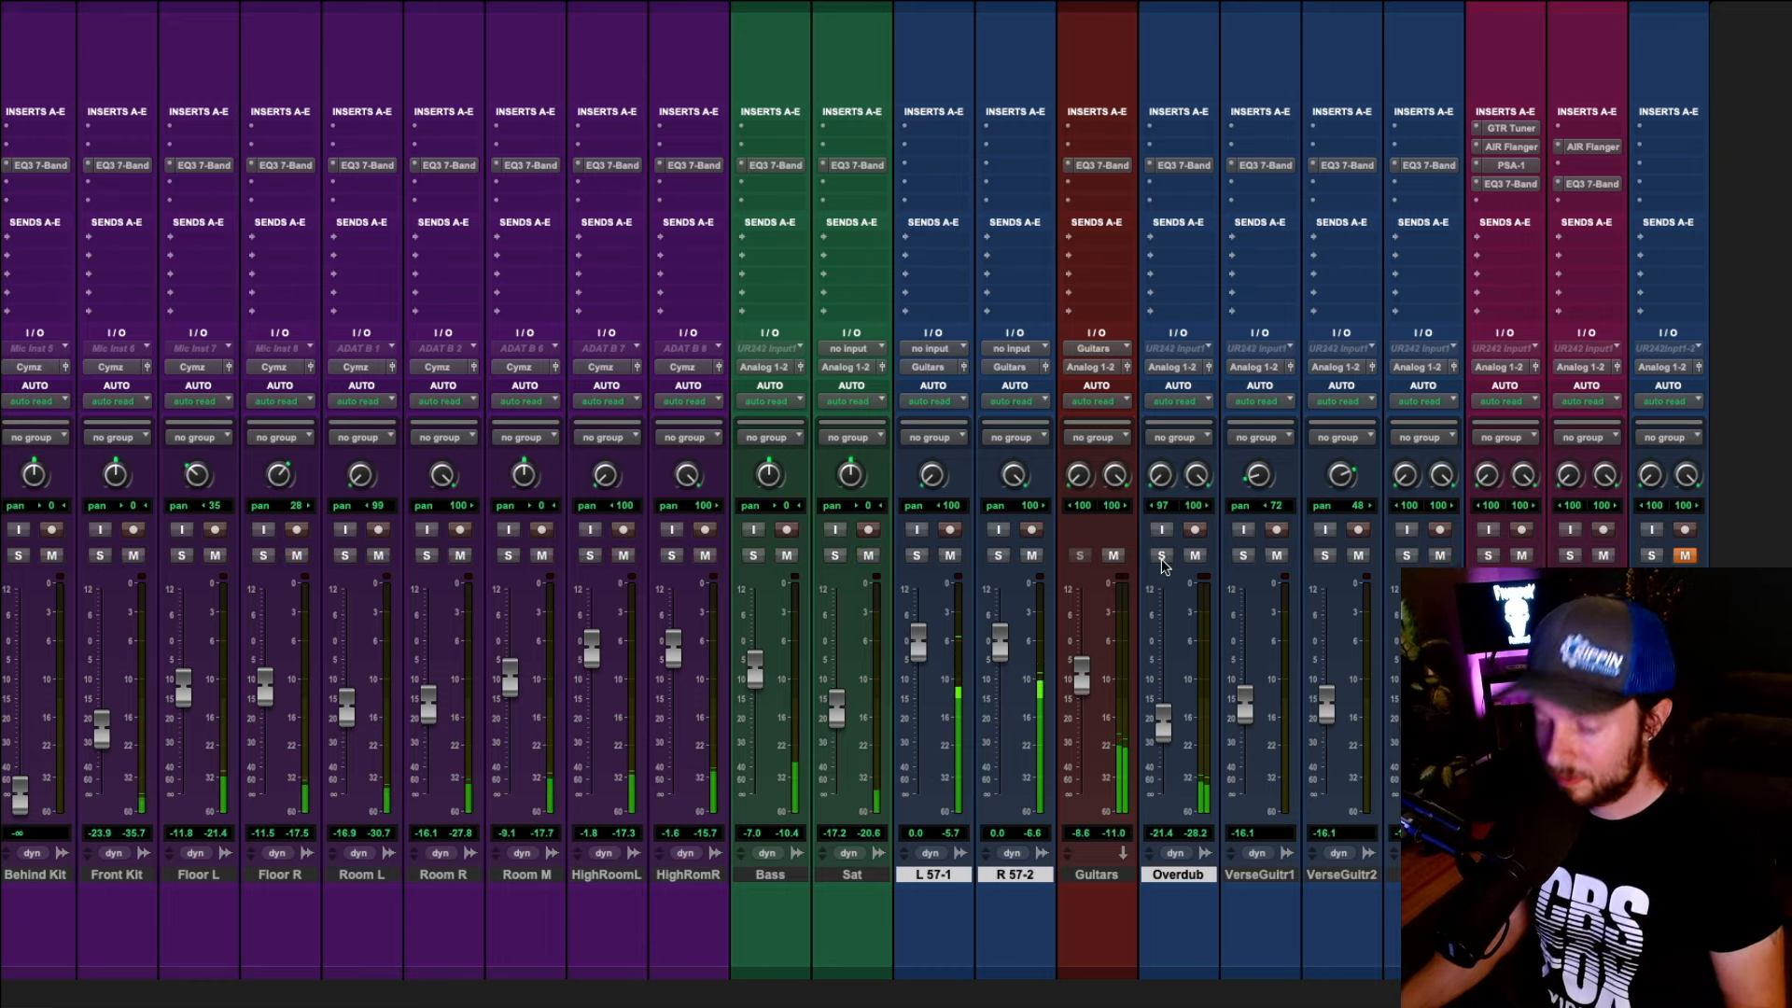
Play the full mix from bar 34, just before the first overdub clip, with the timeline zoomed in, and stop playback
key(super+equal)
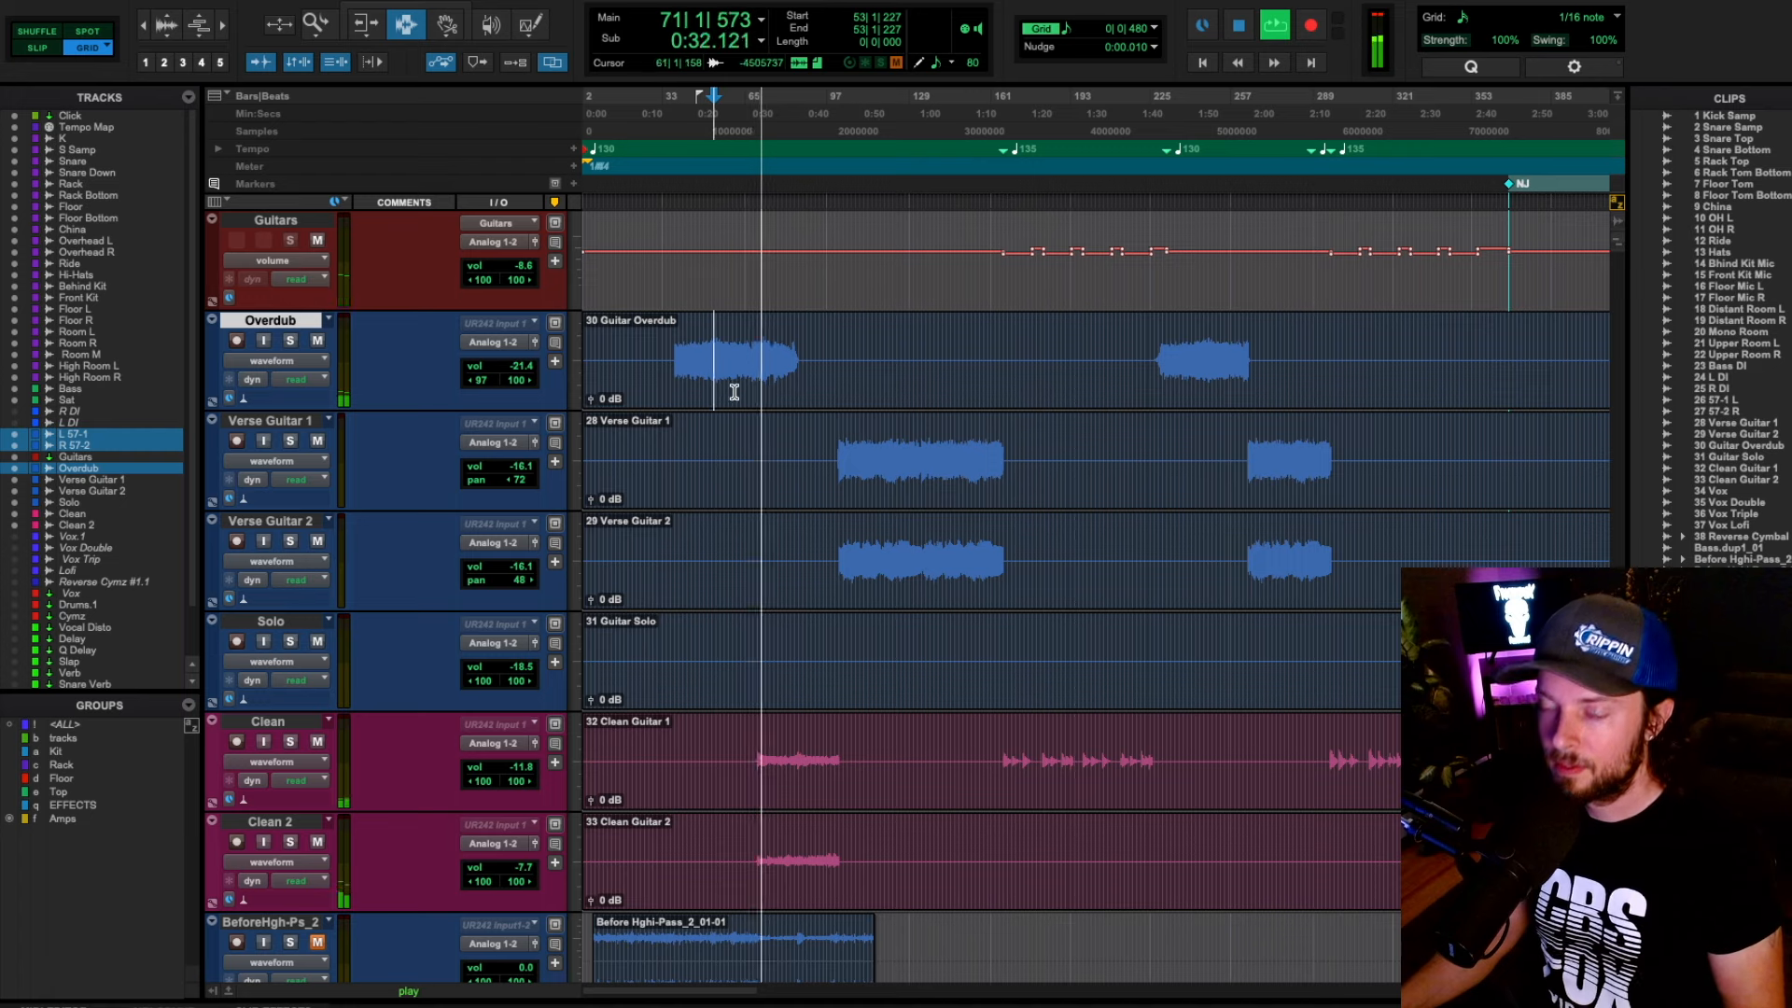
click(673, 336)
key(super+bracketright)
key(super+bracketright)
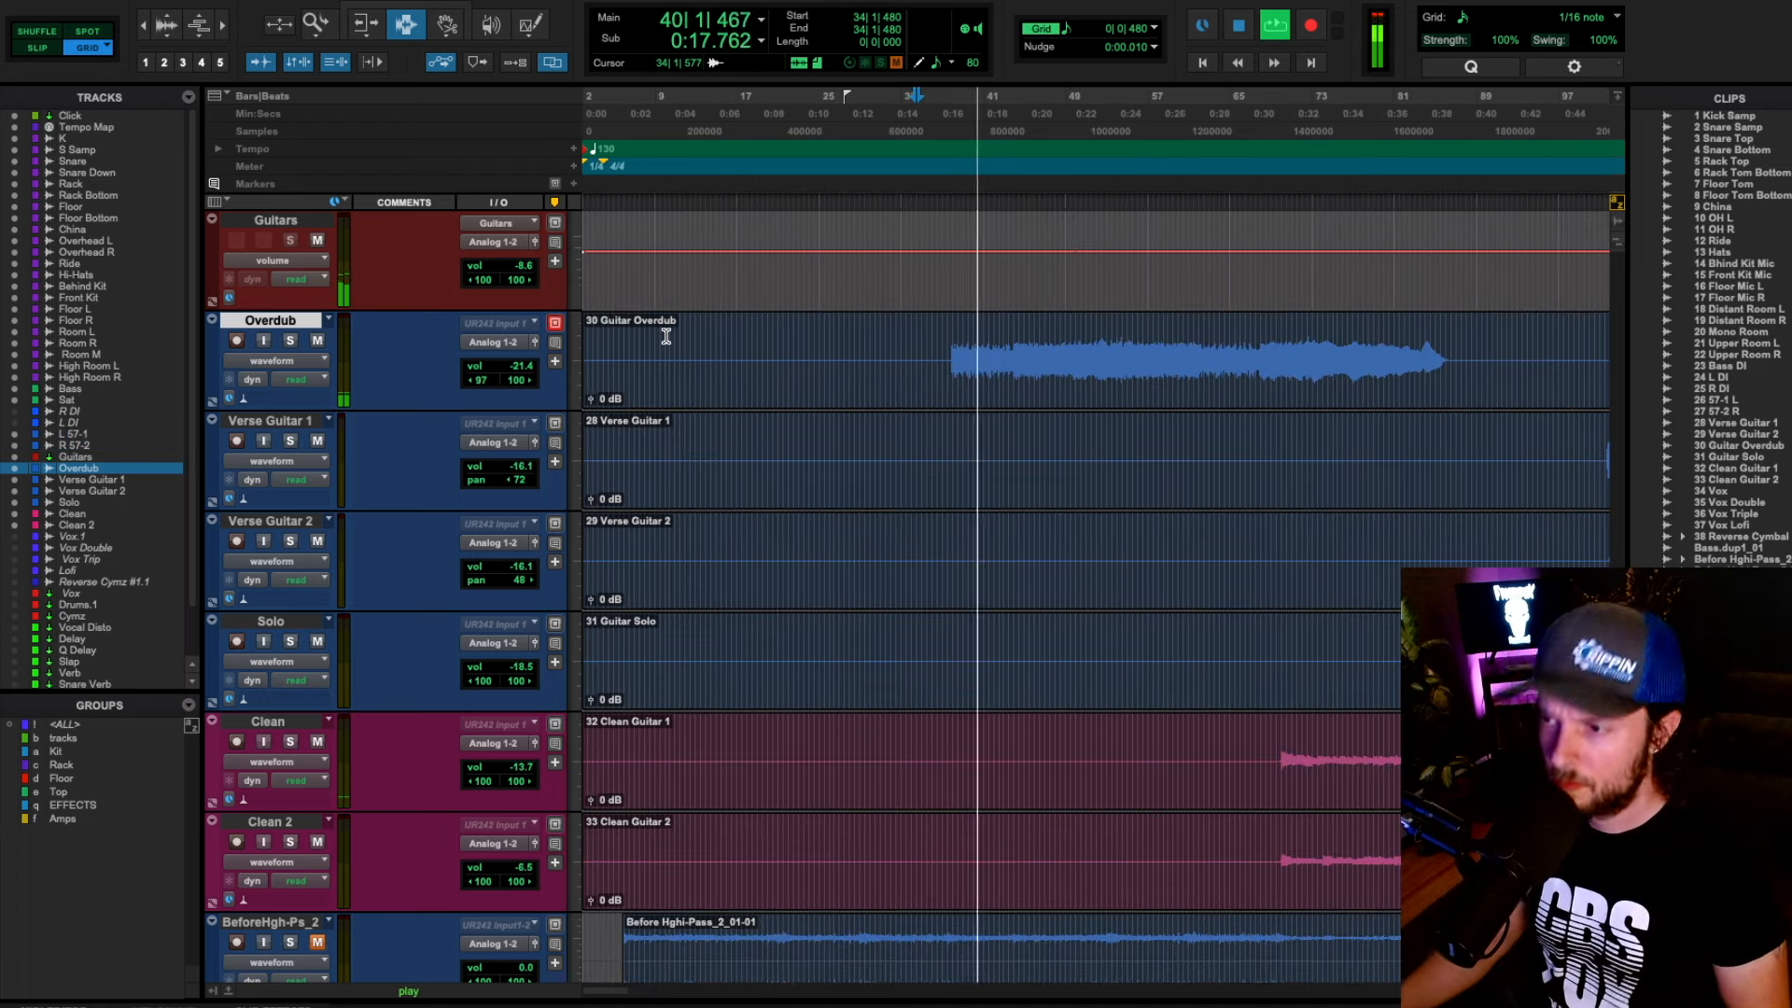
key(super+bracketleft)
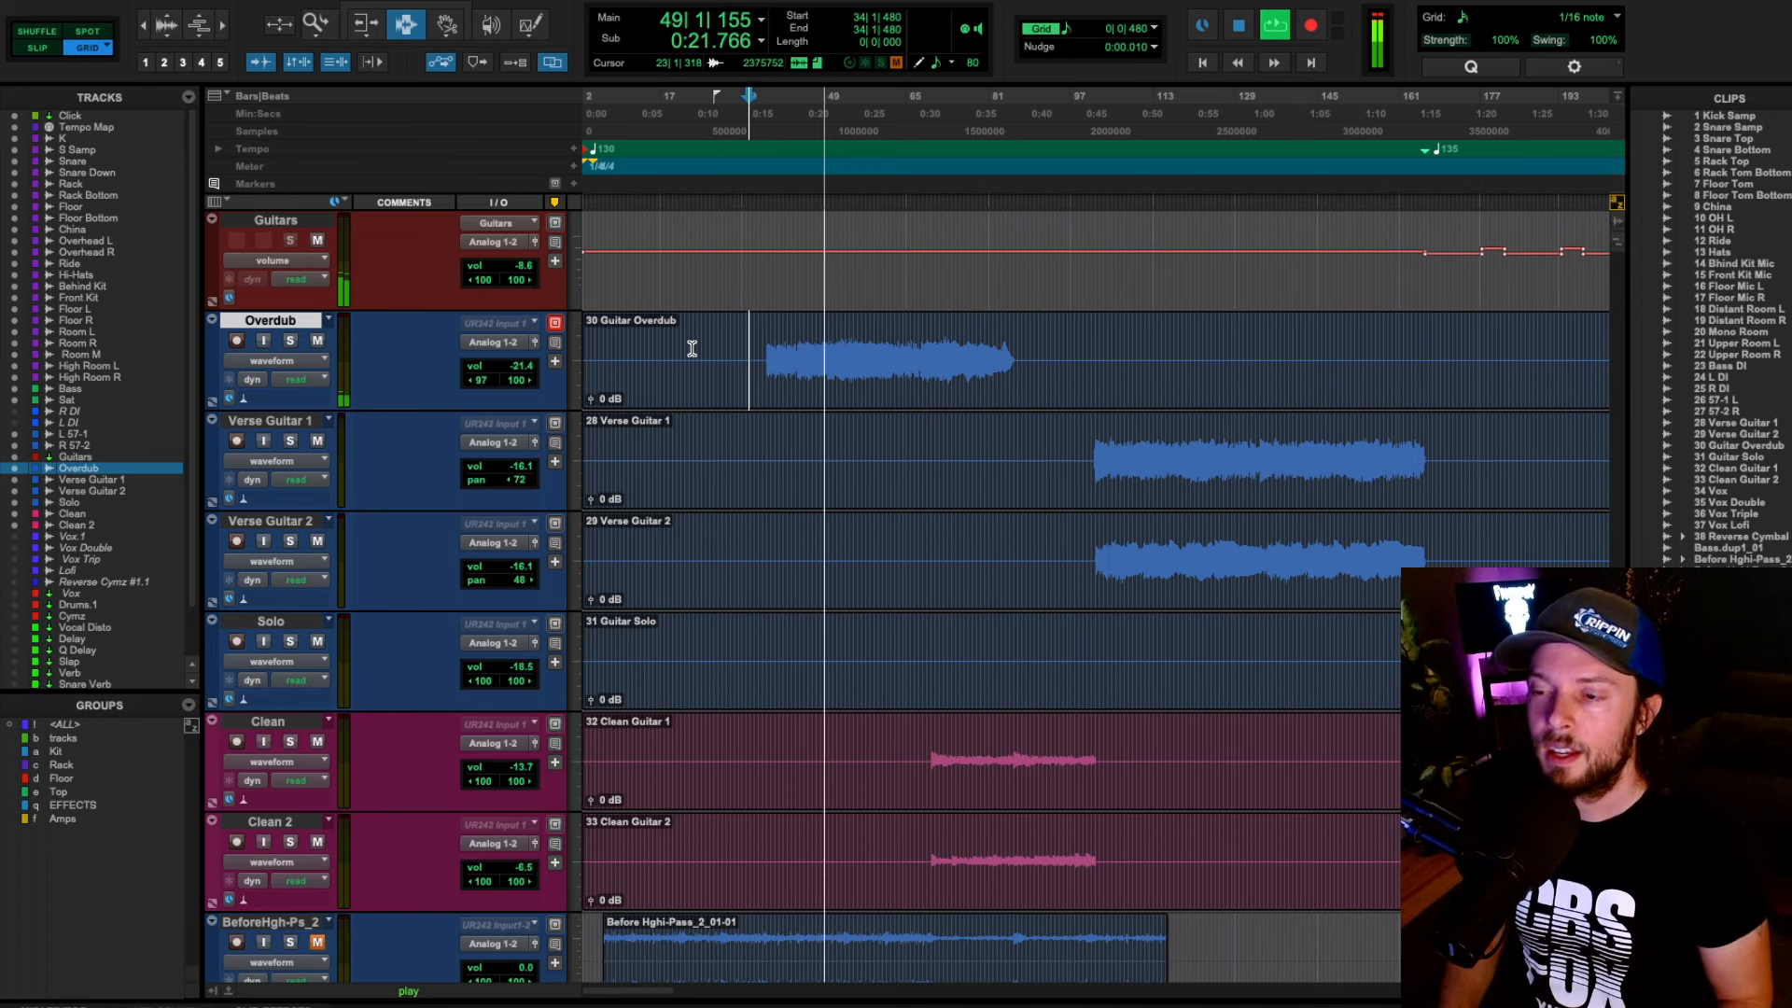
key(space)
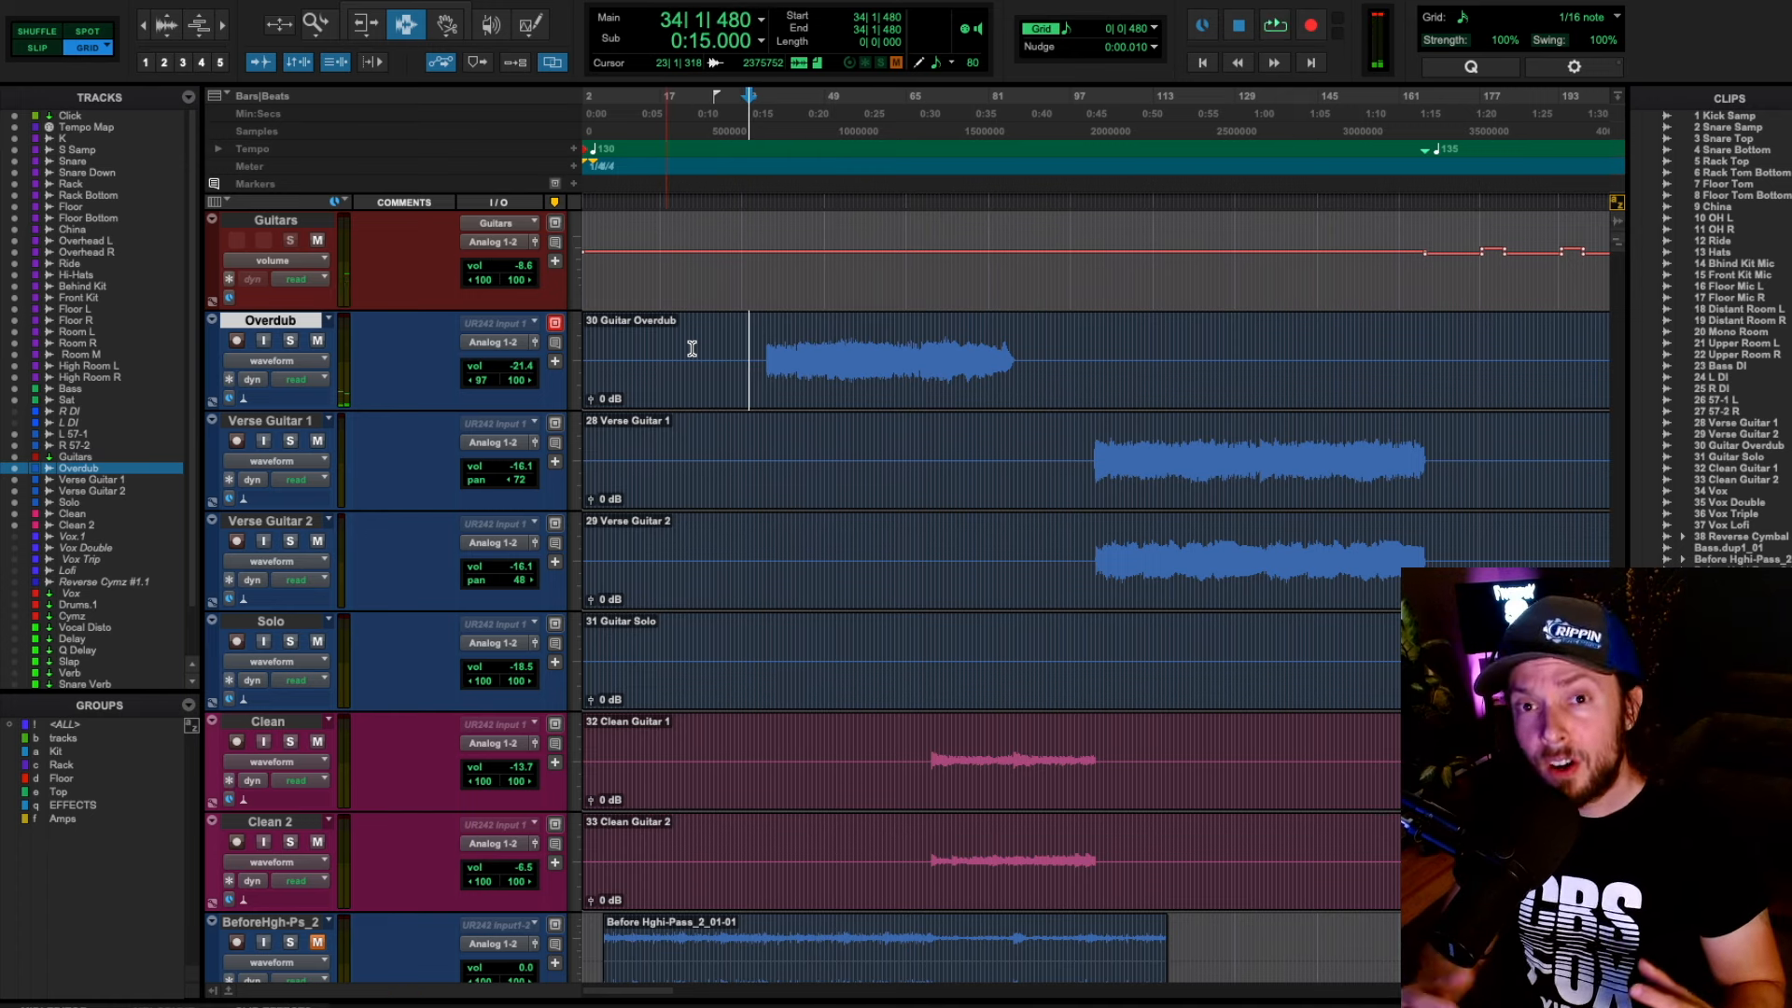